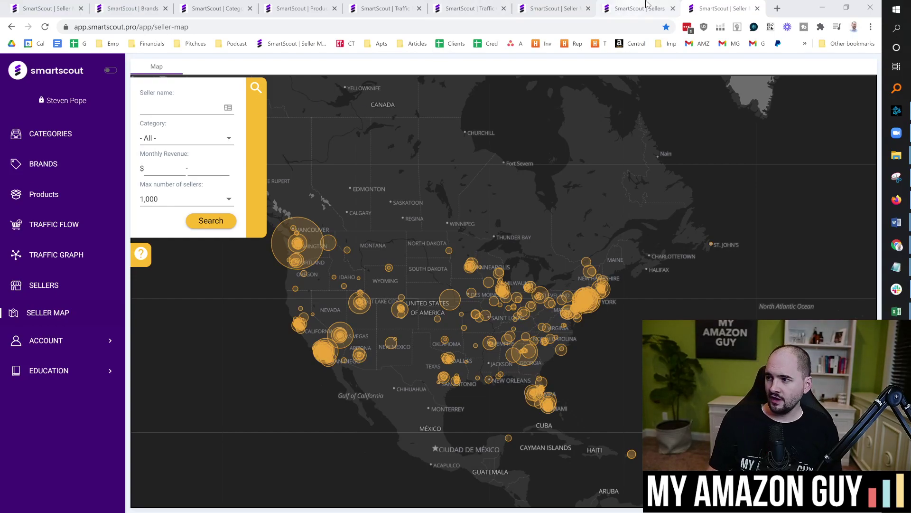
Examine the seller markers in the New York area down to the largest one in Lower Manhattan.
{"action": "left_click", "coordinate": [410, 149]}
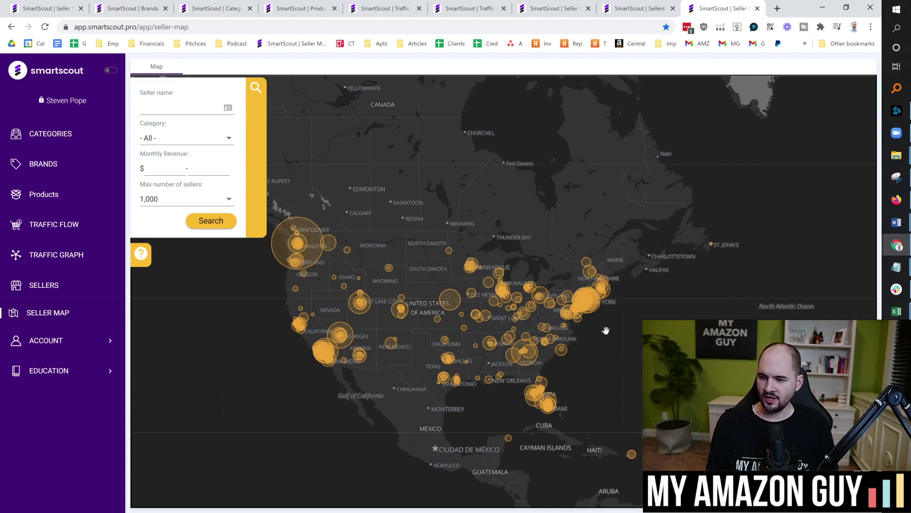
{"action": "scroll", "coordinate": [558, 340], "scroll_direction": "up", "scroll_amount": 1}
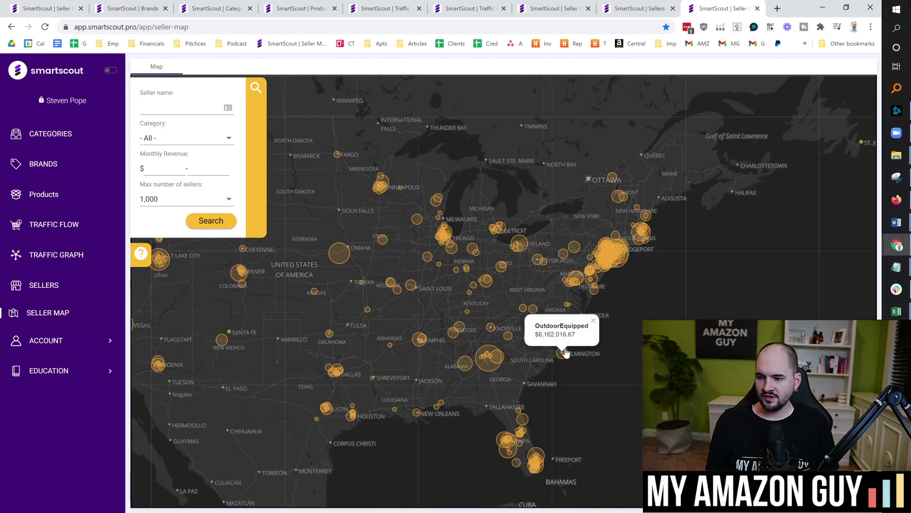
{"action": "scroll", "coordinate": [614, 269], "scroll_direction": "up", "scroll_amount": 3}
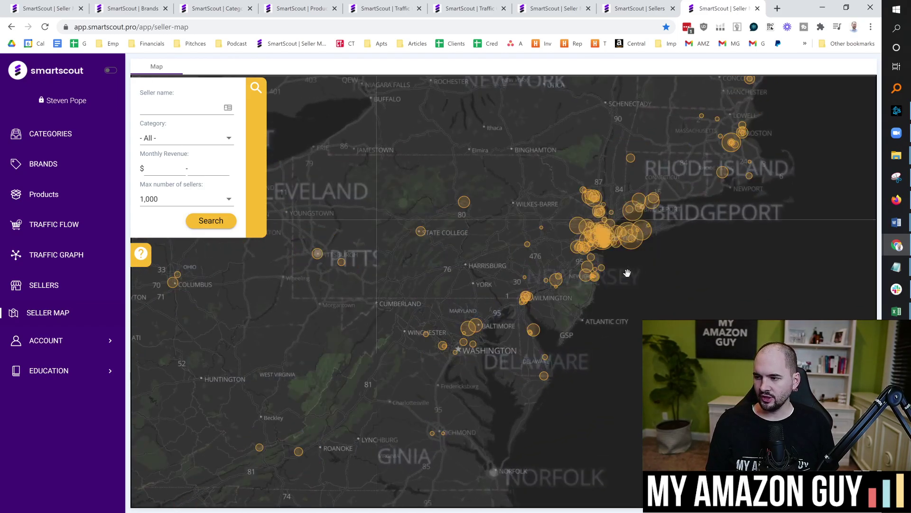
{"action": "left_click_drag", "start_coordinate": [586, 224], "coordinate": [572, 373]}
{"action": "scroll", "coordinate": [519, 301], "scroll_direction": "up", "scroll_amount": 3}
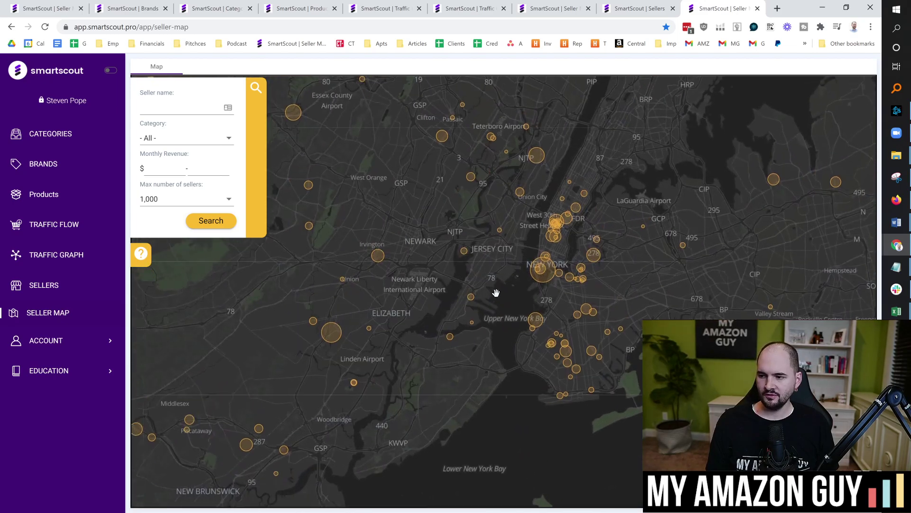
{"action": "mouse_move", "coordinate": [565, 310]}
{"action": "scroll", "coordinate": [560, 311], "scroll_direction": "up", "scroll_amount": 2}
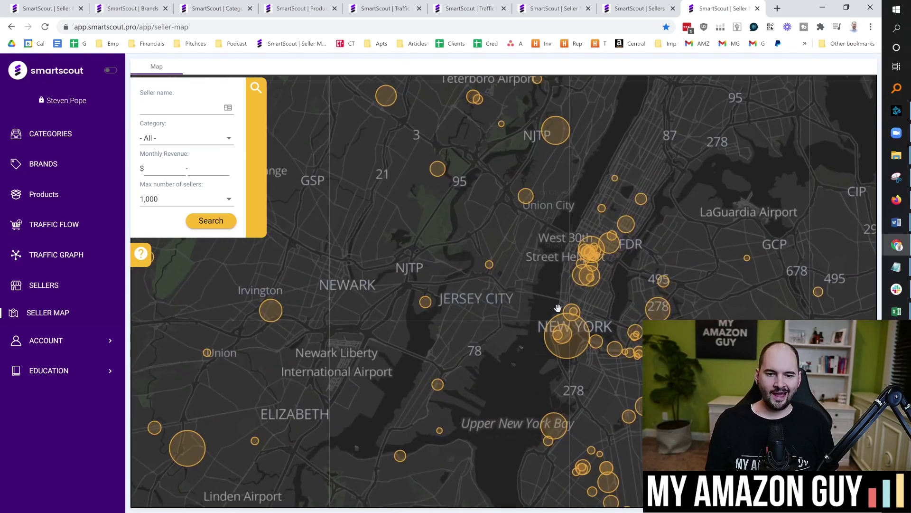
{"action": "scroll", "coordinate": [576, 326], "scroll_direction": "up", "scroll_amount": 3}
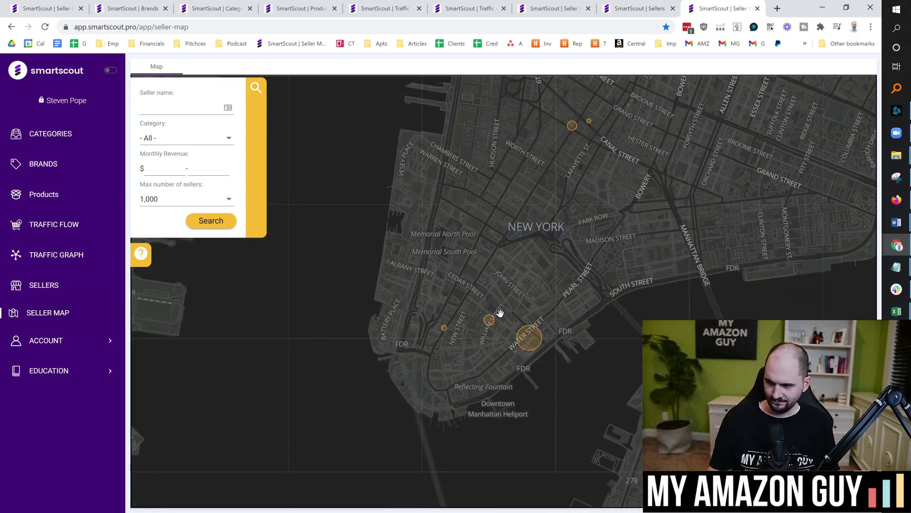
{"action": "mouse_move", "coordinate": [490, 326]}
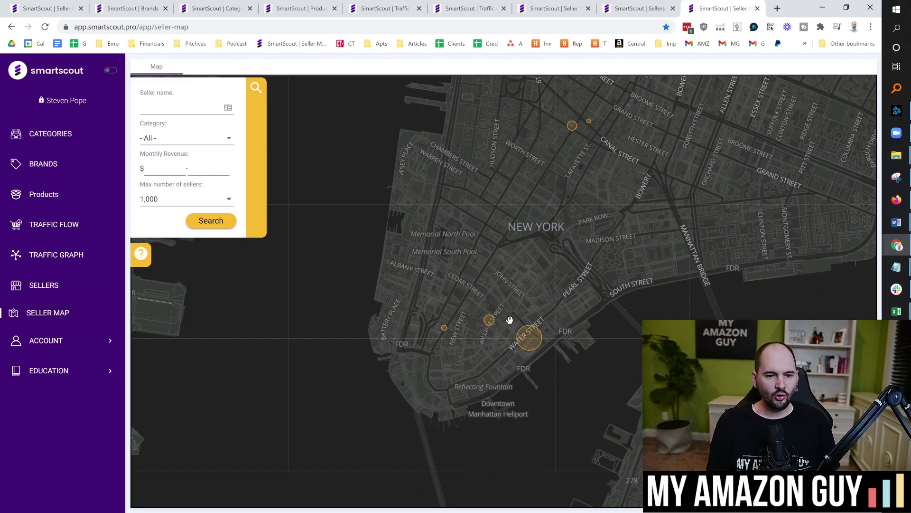
{"action": "mouse_move", "coordinate": [534, 342]}
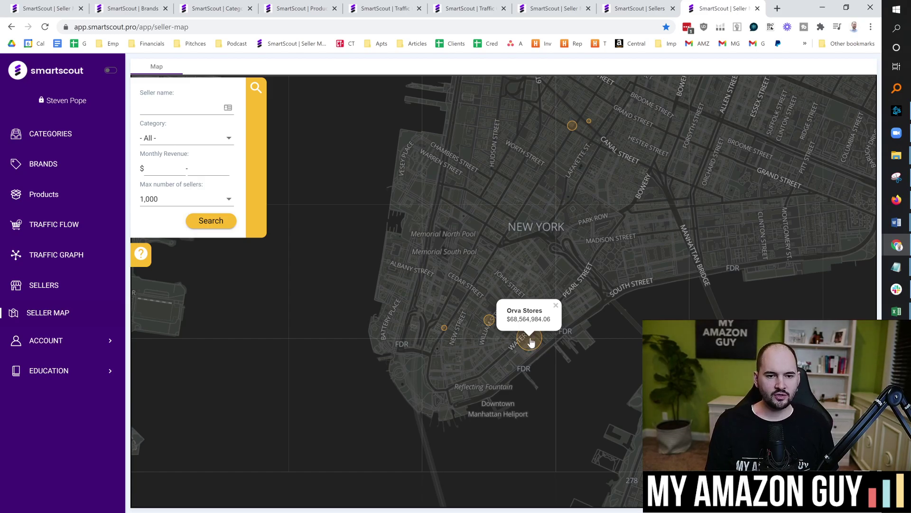
{"action": "scroll", "coordinate": [546, 292], "scroll_direction": "down", "scroll_amount": 3}
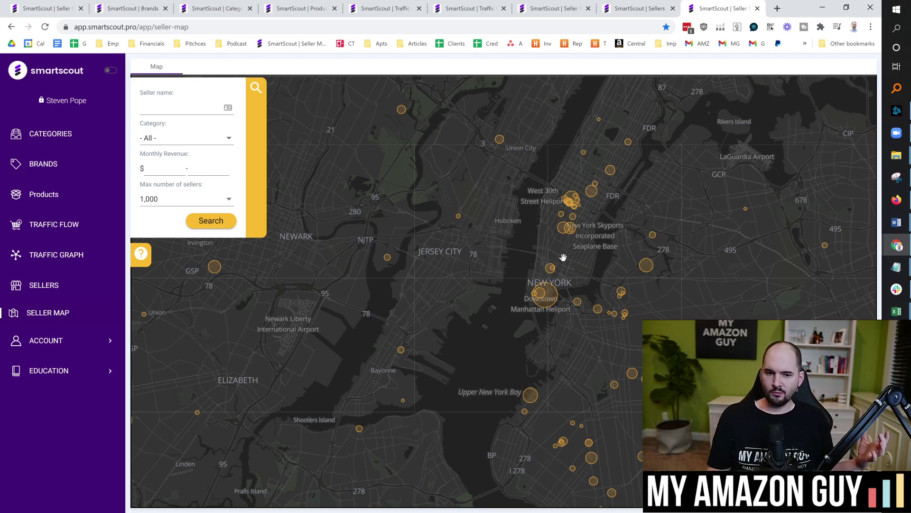
Raise the maximum number of sellers to 300,000 and rerun the map search.
{"action": "left_click", "coordinate": [182, 202]}
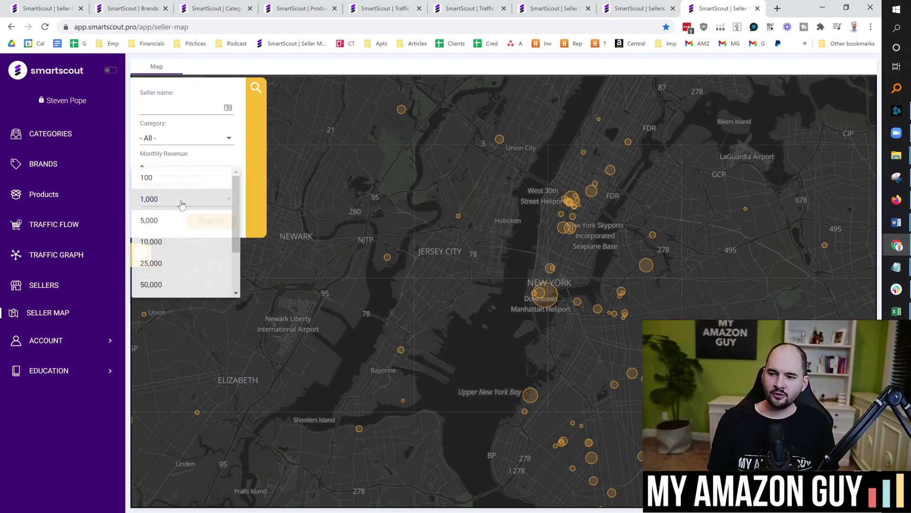
{"action": "scroll", "coordinate": [201, 223], "scroll_direction": "down", "scroll_amount": 3}
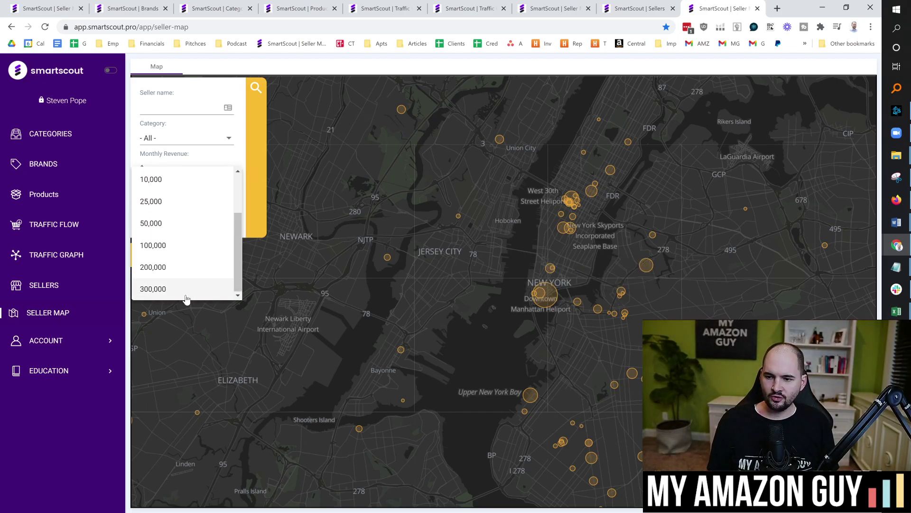
{"action": "left_click", "coordinate": [190, 295]}
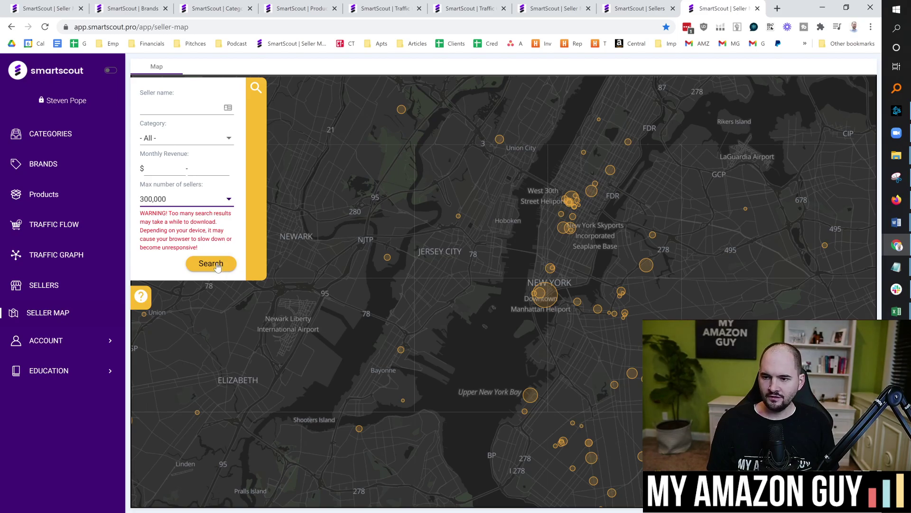
{"action": "left_click", "coordinate": [212, 264]}
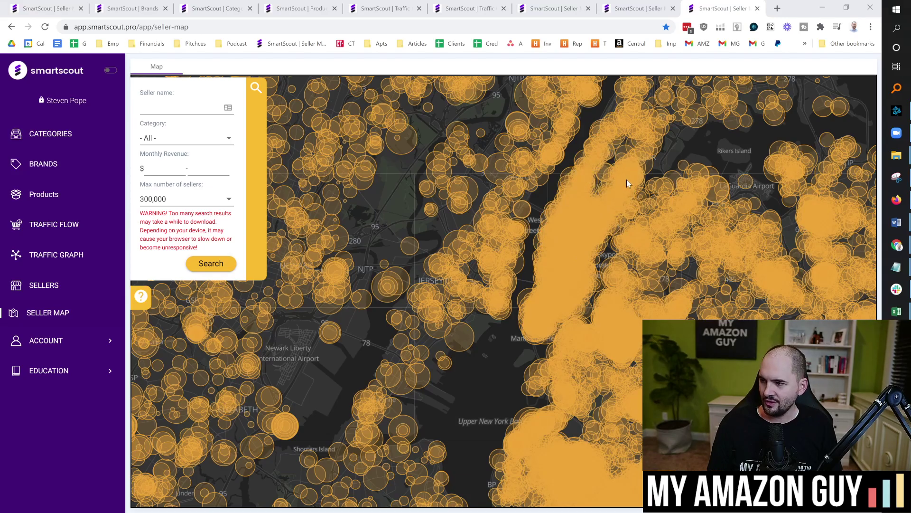
Inspect the individual sellers around Jersey City at street level on the map.
{"action": "left_click", "coordinate": [477, 279]}
{"action": "scroll", "coordinate": [481, 273], "scroll_direction": "up", "scroll_amount": 5}
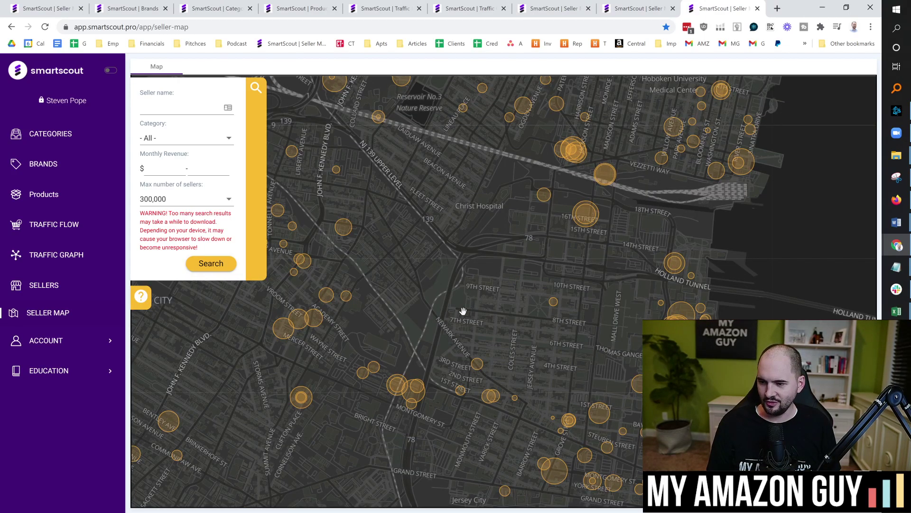
{"action": "mouse_move", "coordinate": [291, 327]}
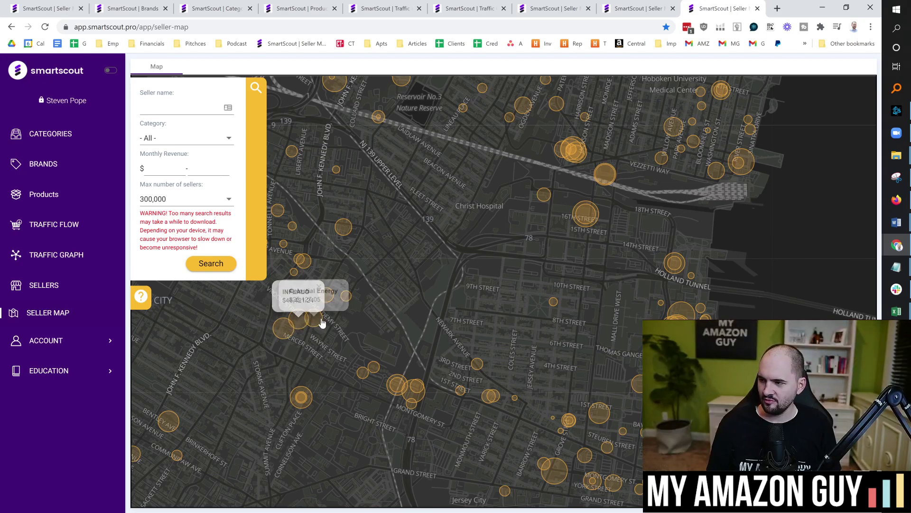
{"action": "mouse_move", "coordinate": [574, 163]}
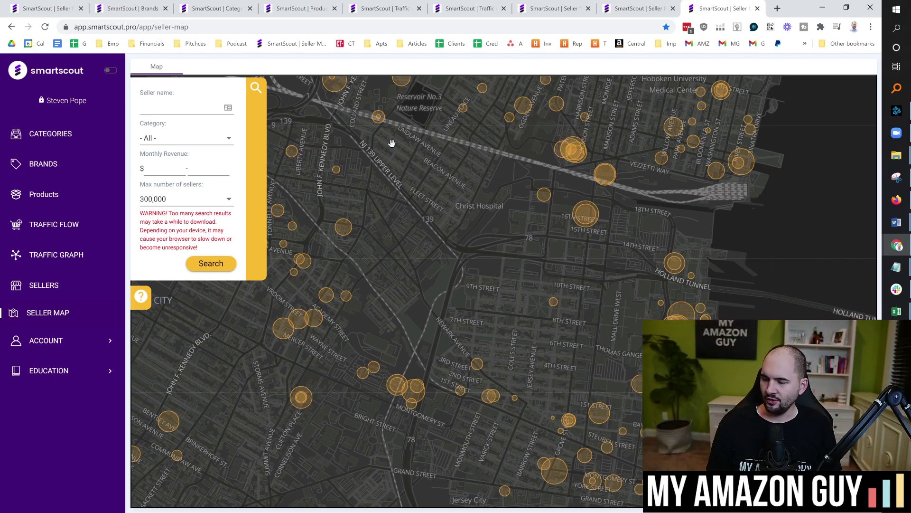
In the other open seller map, search for Baby Products sellers with monthly revenue from $800000 to $3000000.
{"action": "left_click", "coordinate": [638, 8]}
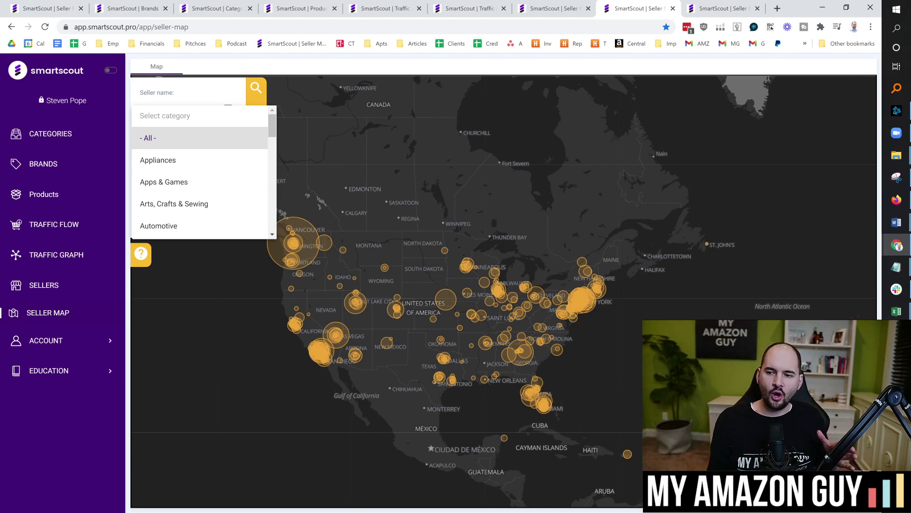
{"action": "scroll", "coordinate": [266, 152], "scroll_direction": "down", "scroll_amount": 2}
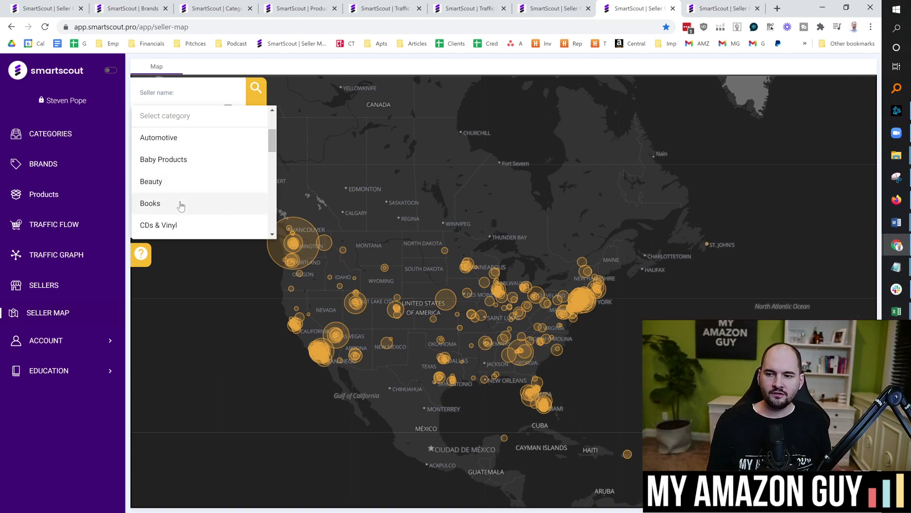
{"action": "left_click", "coordinate": [173, 161]}
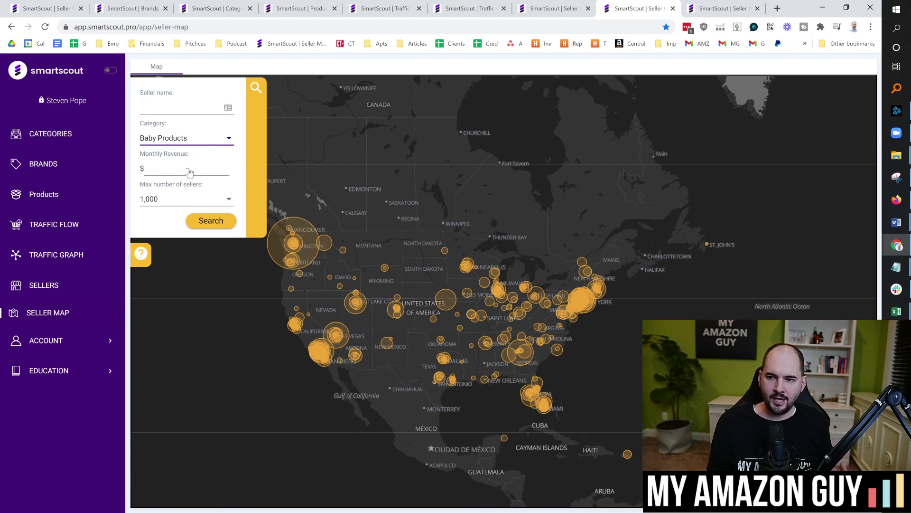
{"action": "left_click", "coordinate": [173, 177]}
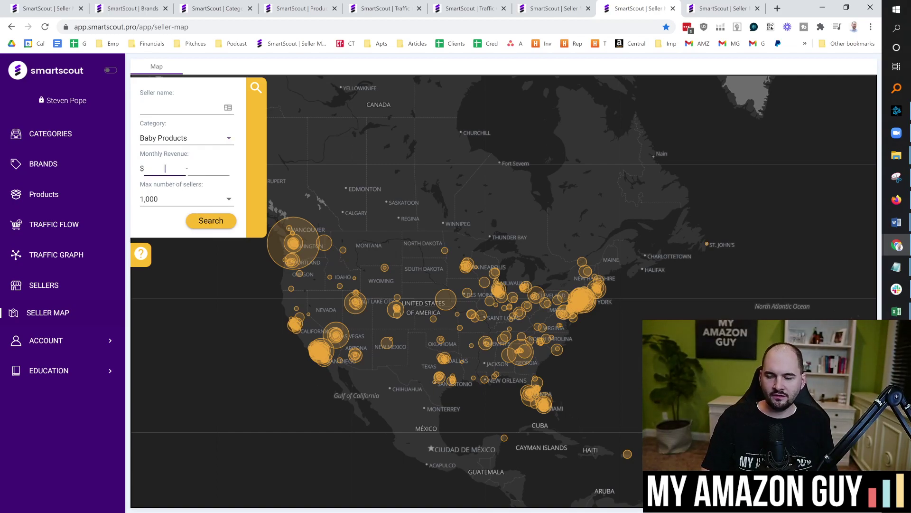
{"action": "type", "text": "800000"}
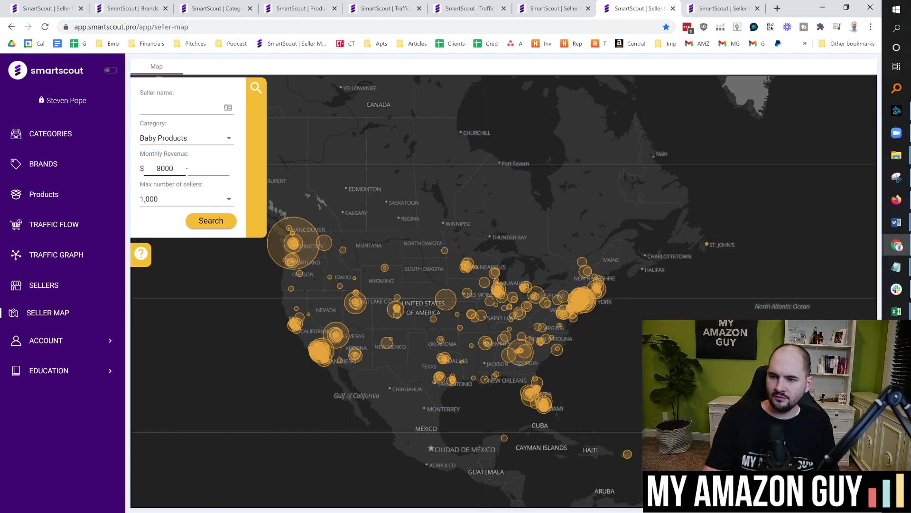
{"action": "key", "text": "Tab"}
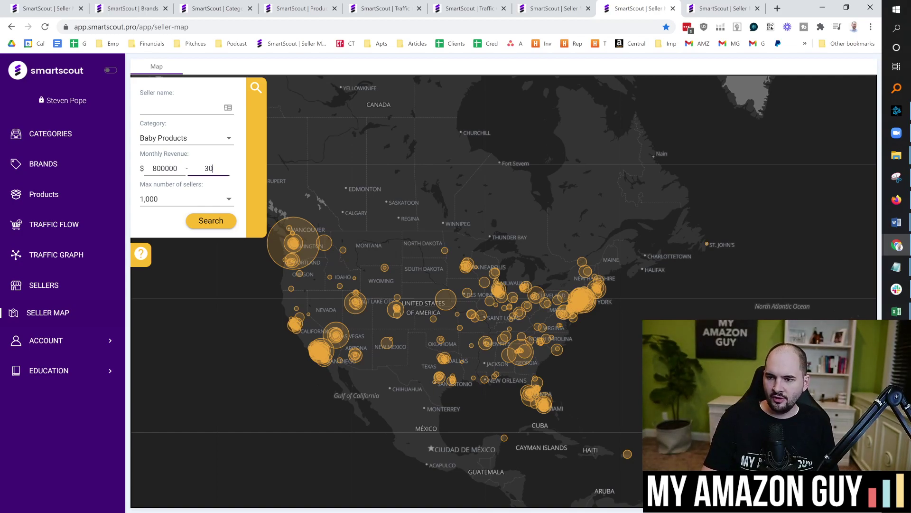
{"action": "left_click", "coordinate": [209, 222]}
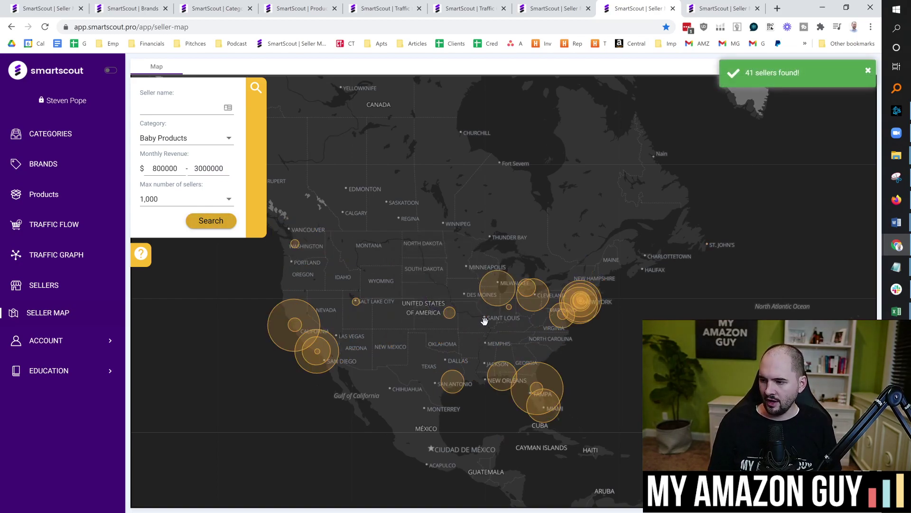
Check the filtered seller clusters across the country, including the name and revenue of the seller near Miami.
{"action": "mouse_move", "coordinate": [321, 353]}
{"action": "mouse_move", "coordinate": [581, 319]}
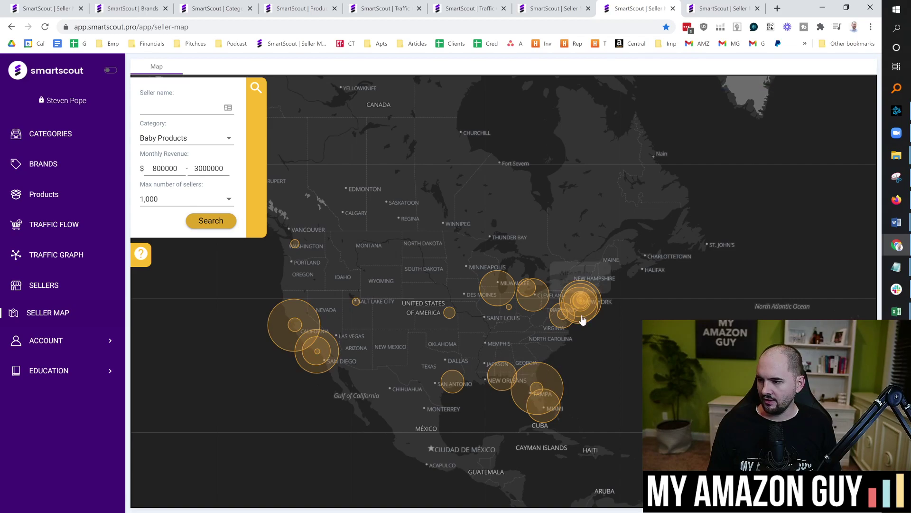
{"action": "mouse_move", "coordinate": [538, 411]}
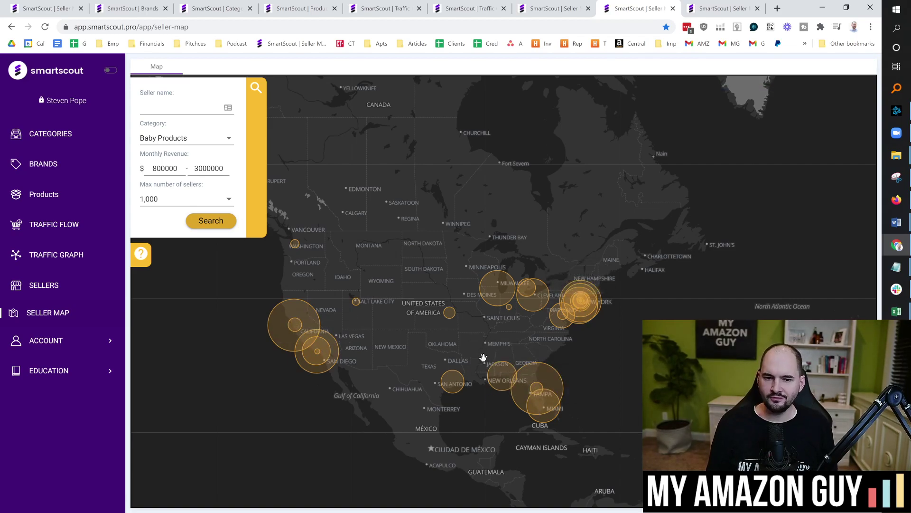
{"action": "left_click", "coordinate": [529, 382]}
{"action": "scroll", "coordinate": [530, 387], "scroll_direction": "up", "scroll_amount": 2}
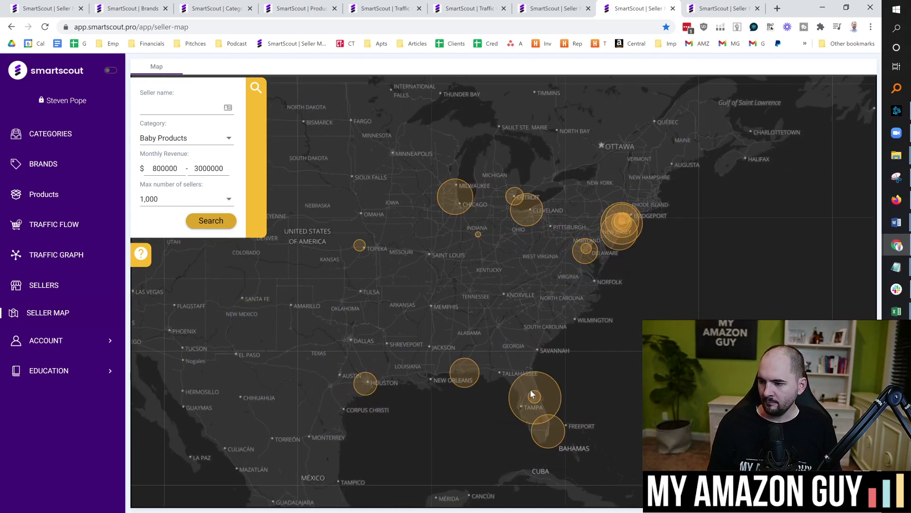
{"action": "scroll", "coordinate": [536, 404], "scroll_direction": "up", "scroll_amount": 3}
{"action": "scroll", "coordinate": [556, 403], "scroll_direction": "down", "scroll_amount": 1}
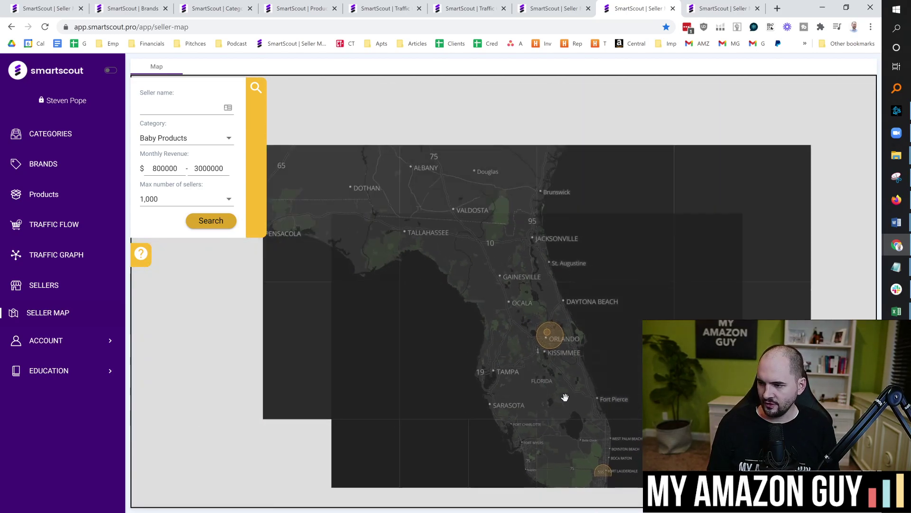
{"action": "left_click", "coordinate": [608, 475]}
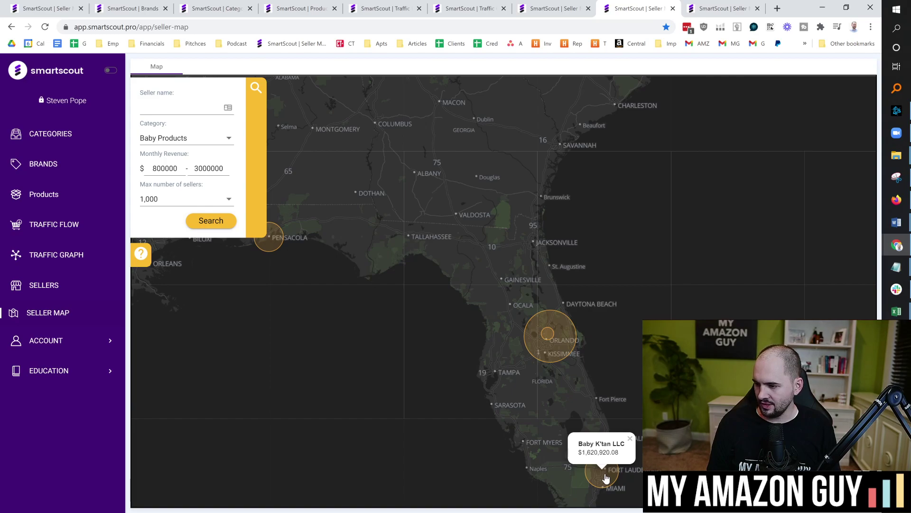
Compare the names and revenues of the two overlapping sellers at Orlando.
{"action": "left_click", "coordinate": [547, 349]}
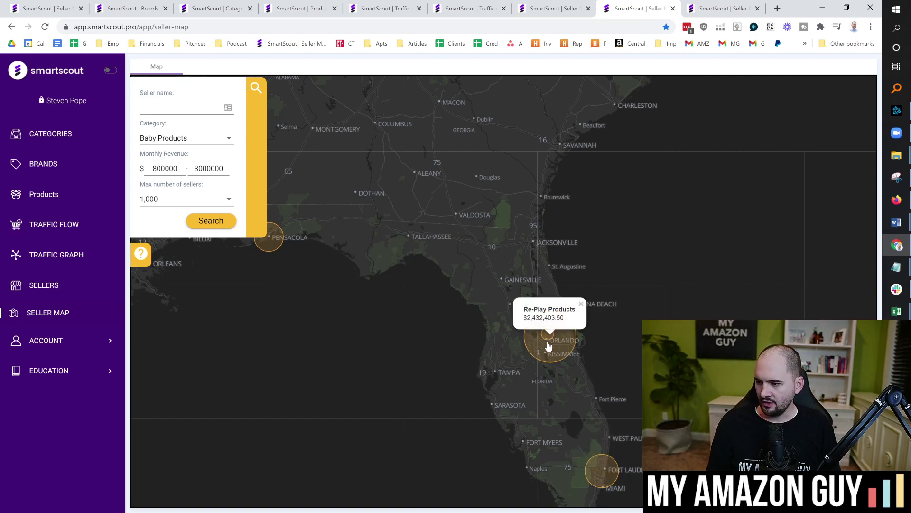
{"action": "left_click", "coordinate": [549, 336]}
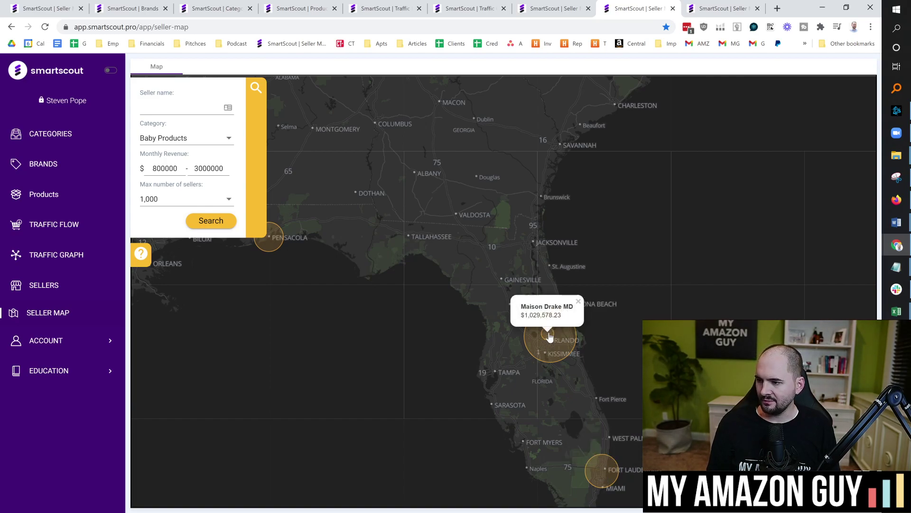
{"action": "left_click", "coordinate": [552, 348]}
{"action": "left_click", "coordinate": [546, 338]}
{"action": "left_click", "coordinate": [540, 346]}
{"action": "left_click", "coordinate": [546, 336]}
{"action": "left_click", "coordinate": [550, 330]}
{"action": "left_click", "coordinate": [557, 334]}
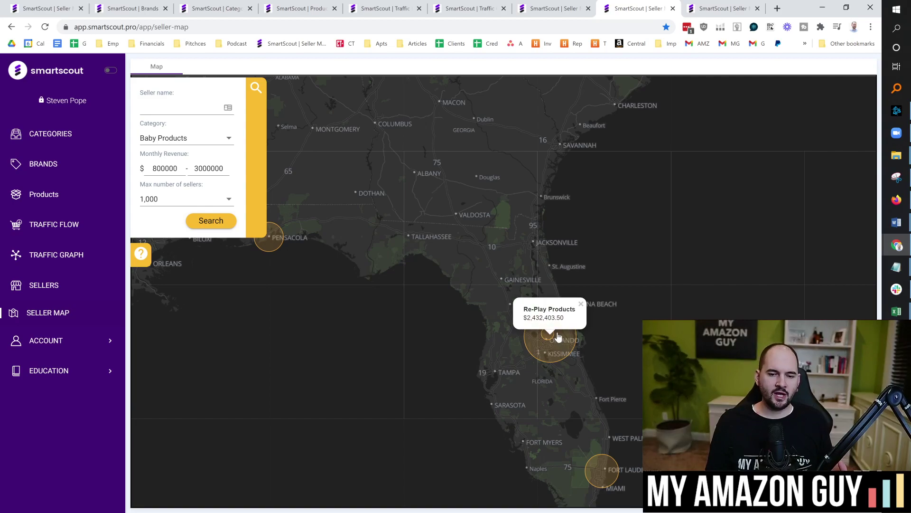
{"action": "left_click", "coordinate": [549, 339]}
{"action": "left_click", "coordinate": [551, 332]}
{"action": "left_click", "coordinate": [553, 328]}
{"action": "left_click", "coordinate": [549, 327]}
{"action": "left_click", "coordinate": [547, 327]}
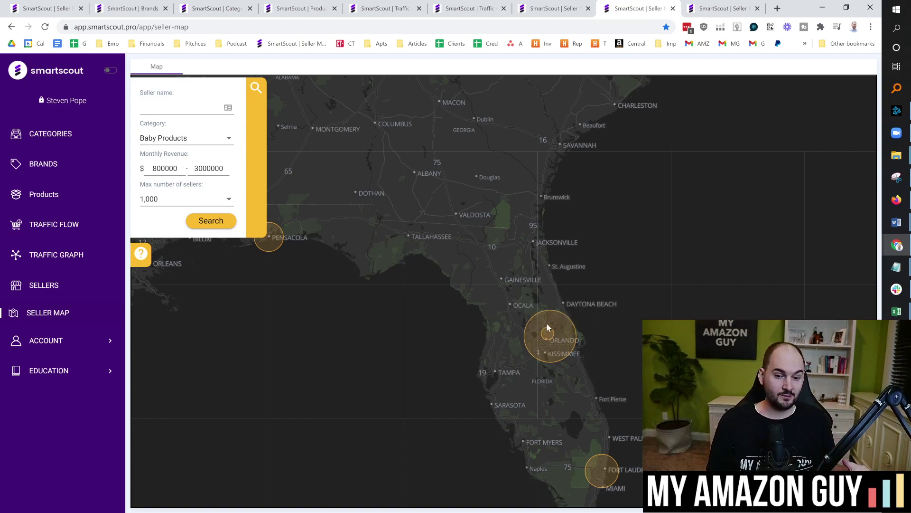
{"action": "left_click", "coordinate": [548, 327]}
{"action": "left_click", "coordinate": [544, 326]}
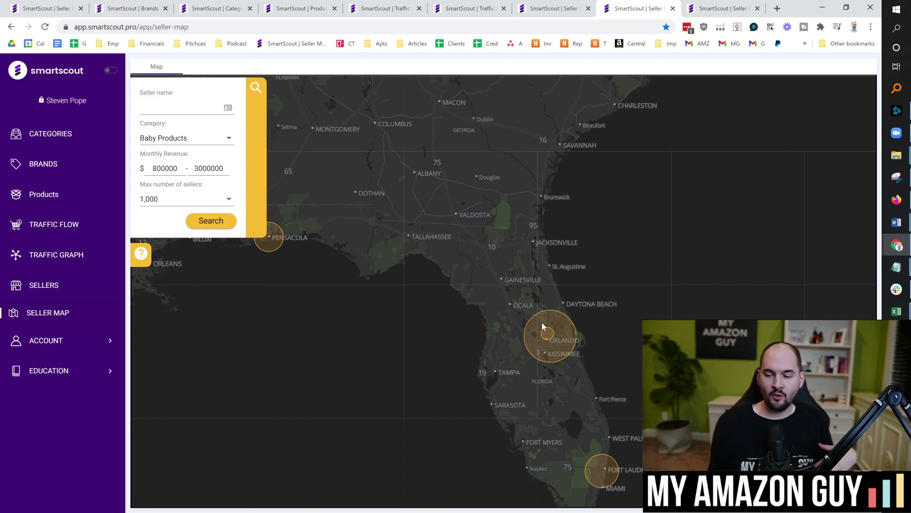
{"action": "left_click", "coordinate": [534, 342]}
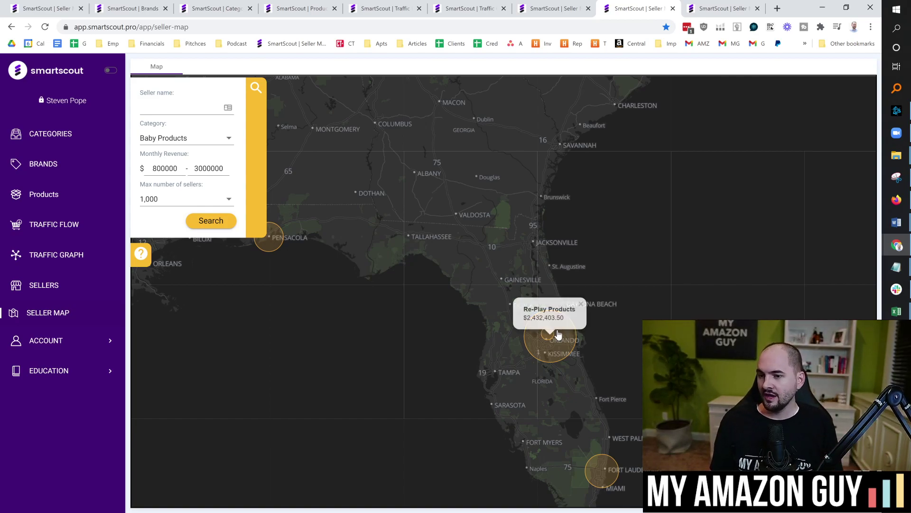
{"action": "left_click", "coordinate": [533, 342]}
{"action": "left_click", "coordinate": [536, 337]}
{"action": "left_click", "coordinate": [544, 335]}
{"action": "left_click", "coordinate": [546, 336]}
{"action": "left_click", "coordinate": [542, 337]}
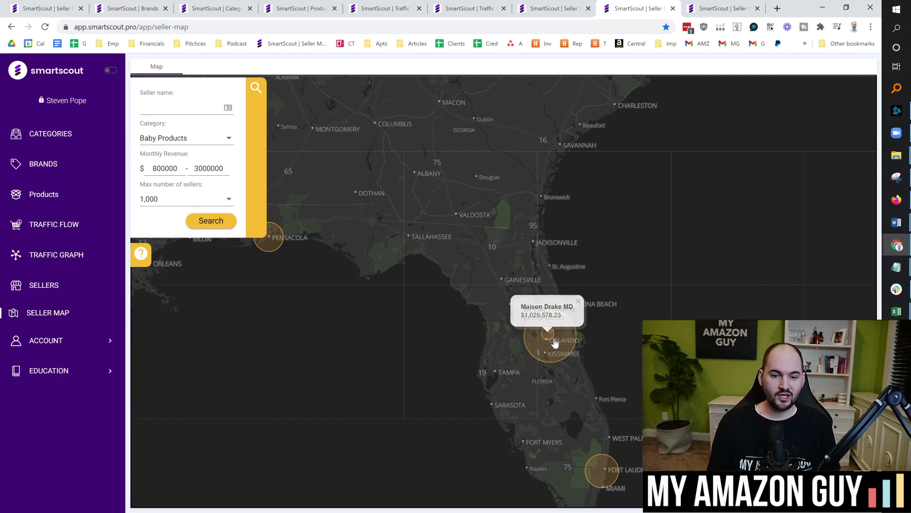
Switch between the two overlapping Orlando sellers and open the detail page of Maison Drake MD.
{"action": "left_click", "coordinate": [548, 338]}
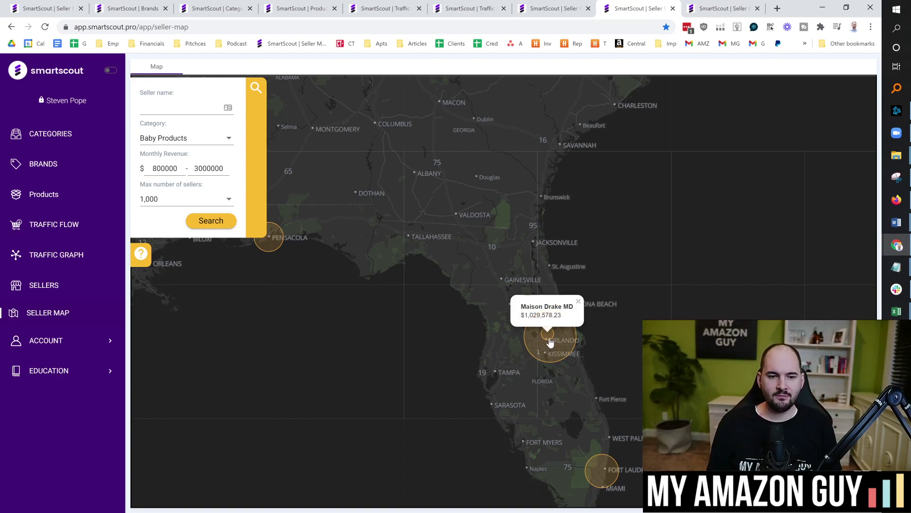
{"action": "left_click", "coordinate": [555, 340]}
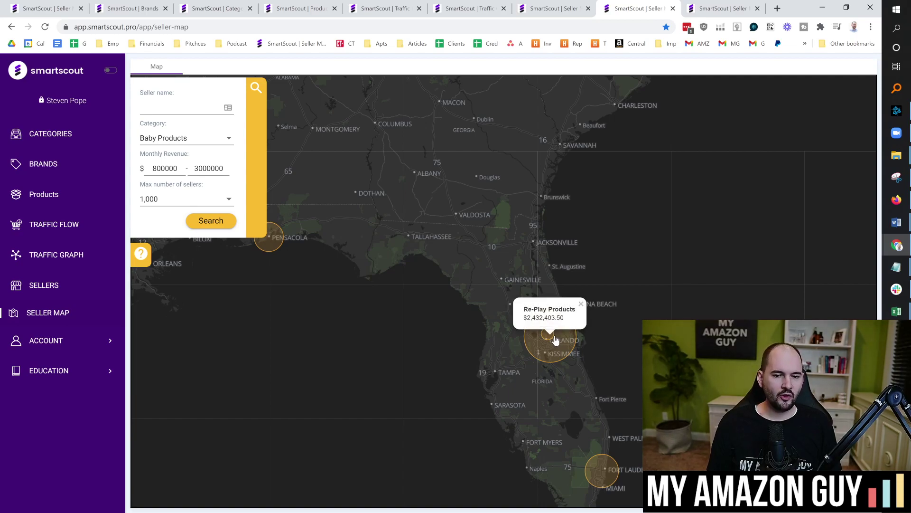
{"action": "left_click", "coordinate": [549, 338]}
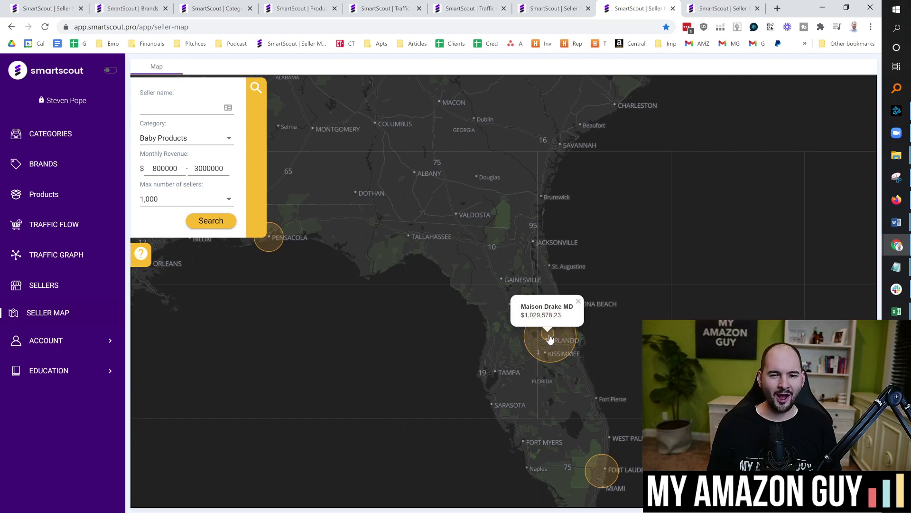
{"action": "left_click", "coordinate": [549, 338]}
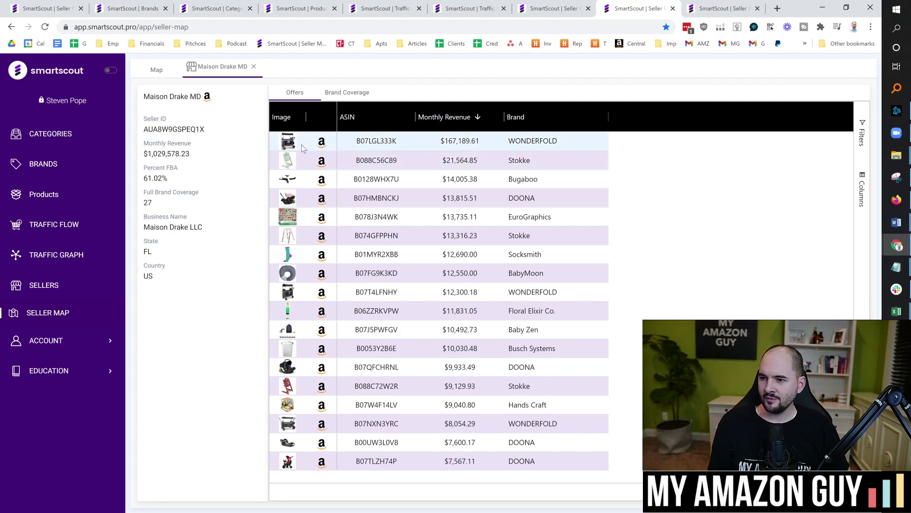
Review Maison Drake MD's total monthly revenue and the revenue of its top-selling WONDERFOLD offer.
{"action": "mouse_move", "coordinate": [288, 147]}
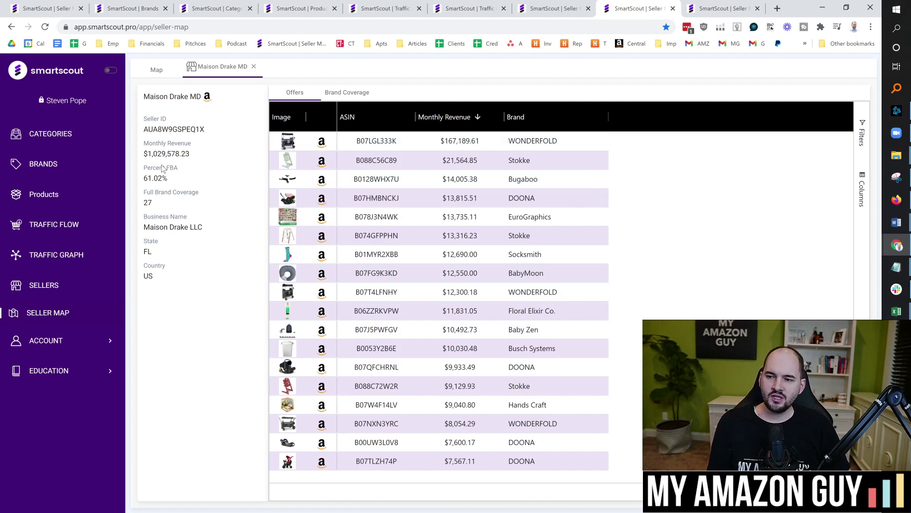
{"action": "left_click_drag", "start_coordinate": [196, 158], "coordinate": [150, 160]}
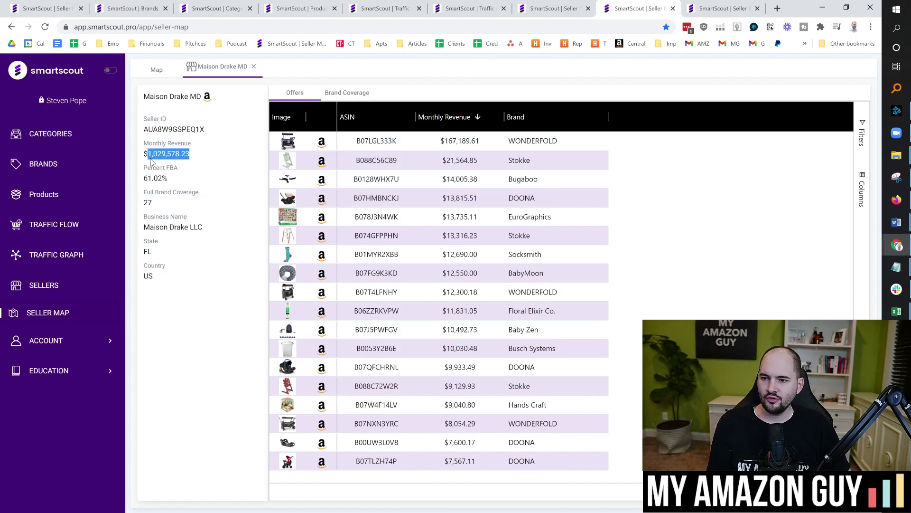
{"action": "left_click", "coordinate": [232, 258]}
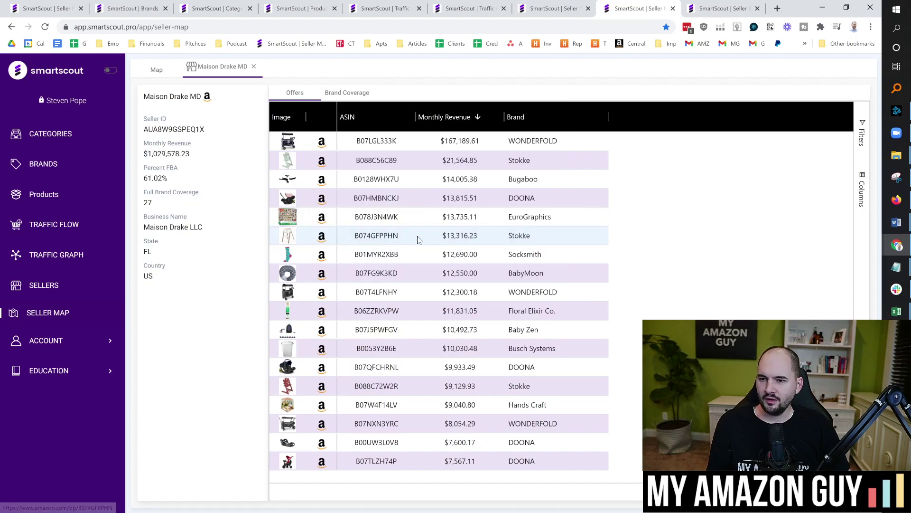
{"action": "left_click", "coordinate": [458, 141]}
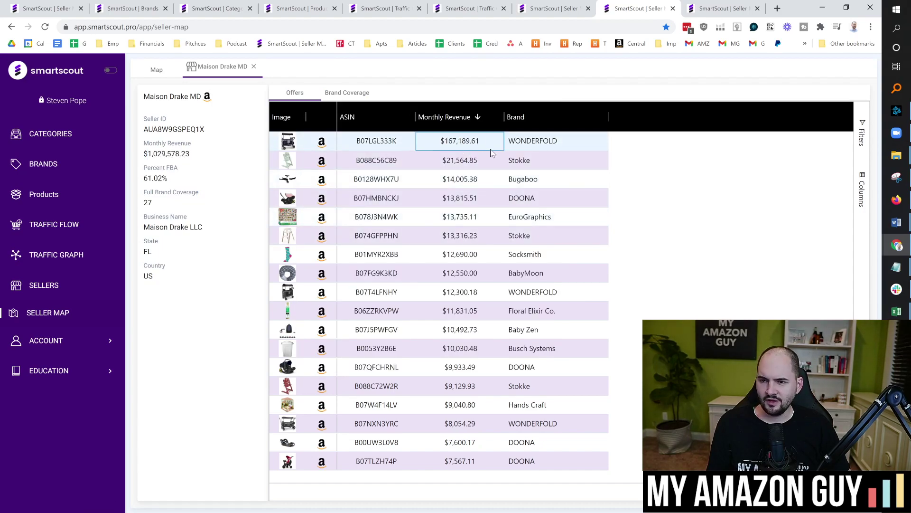
{"action": "left_click", "coordinate": [639, 296]}
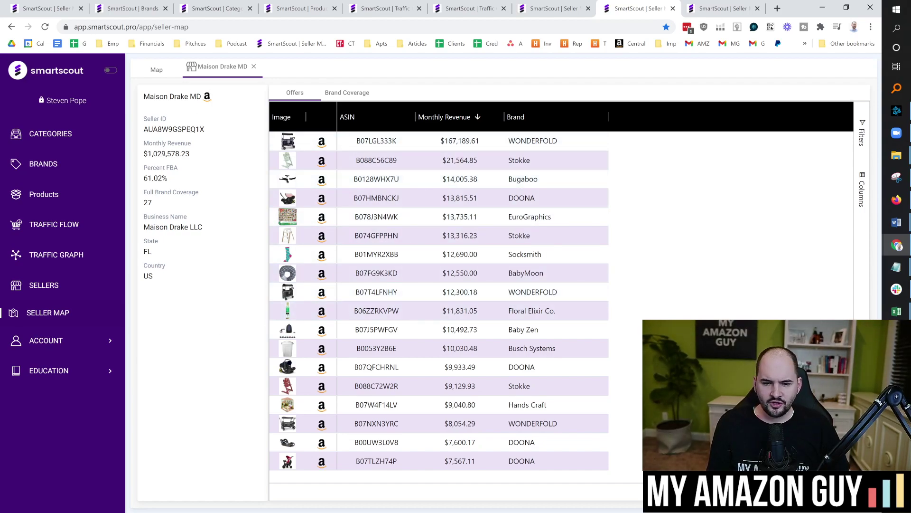
Open the sellers list and search it for the seller name GAP.
{"action": "left_click", "coordinate": [44, 285]}
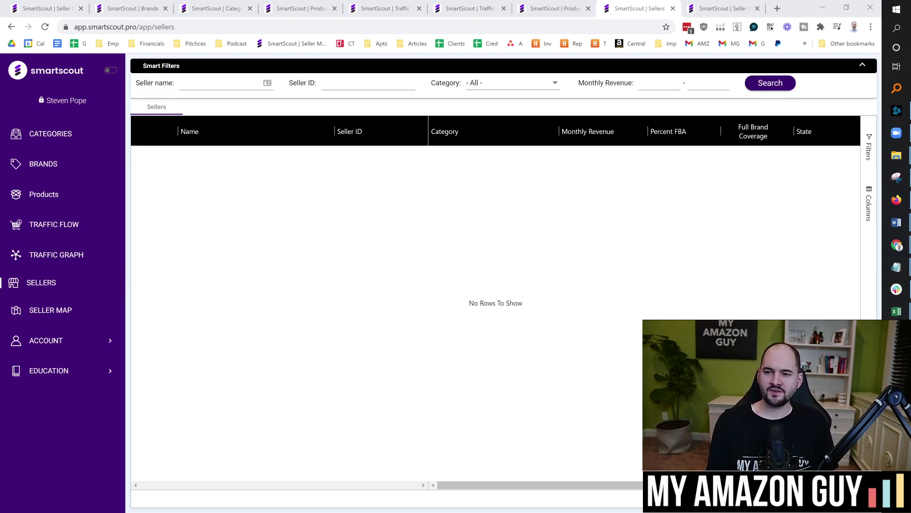
{"action": "left_click", "coordinate": [217, 82]}
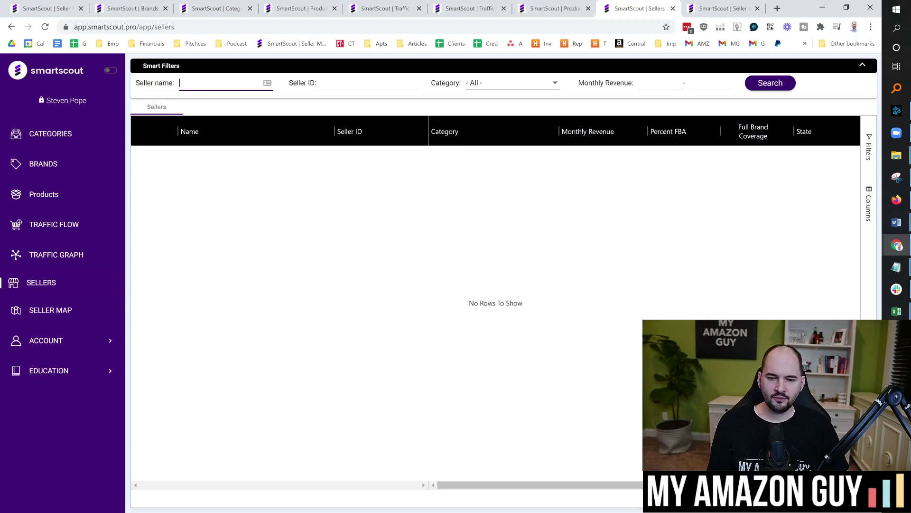
{"action": "type", "text": "GAP"}
{"action": "key", "text": "Return"}
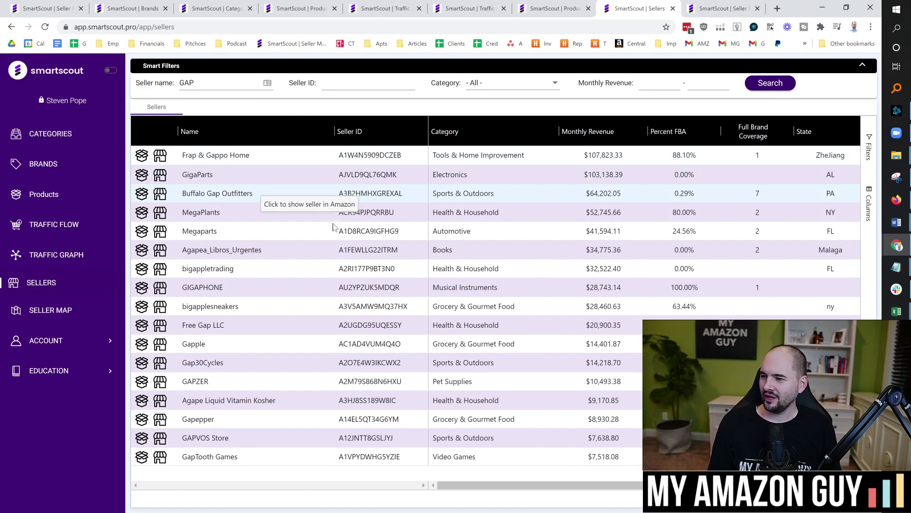
{"action": "mouse_move", "coordinate": [587, 137]}
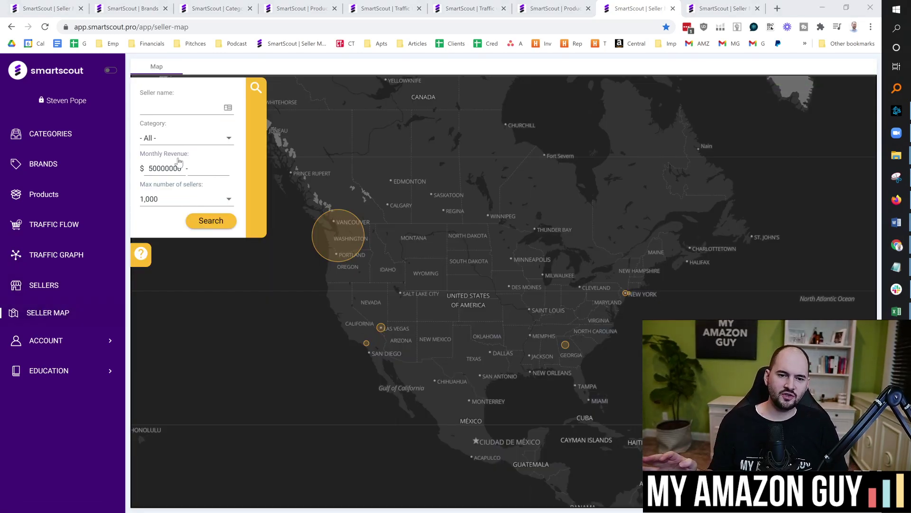
On the seller map filtered to at least $50000000, check the sellers in Washington, Las Vegas, Southern California and Georgia.
{"action": "left_click", "coordinate": [351, 240]}
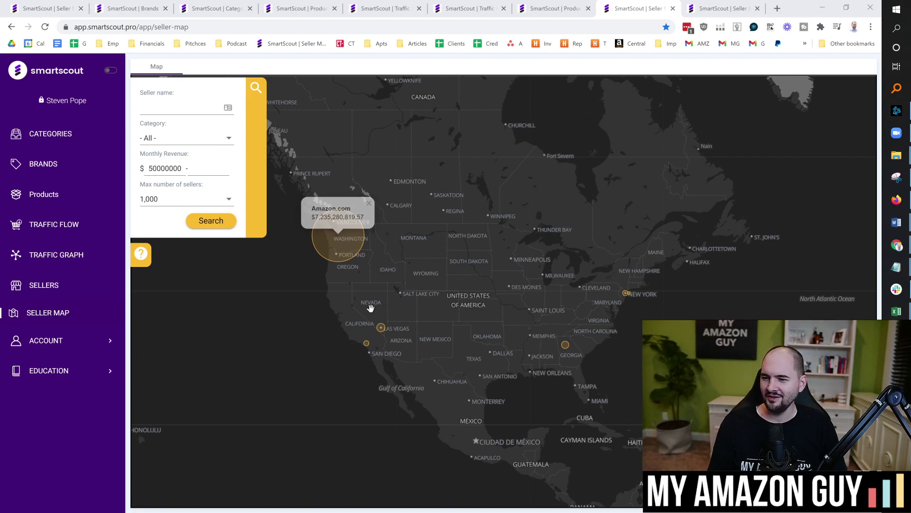
{"action": "left_click", "coordinate": [382, 330]}
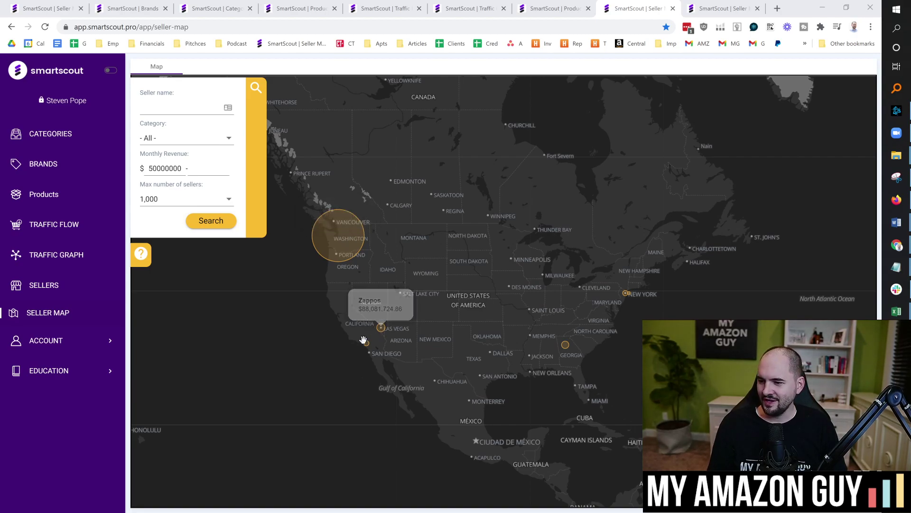
{"action": "left_click", "coordinate": [366, 343]}
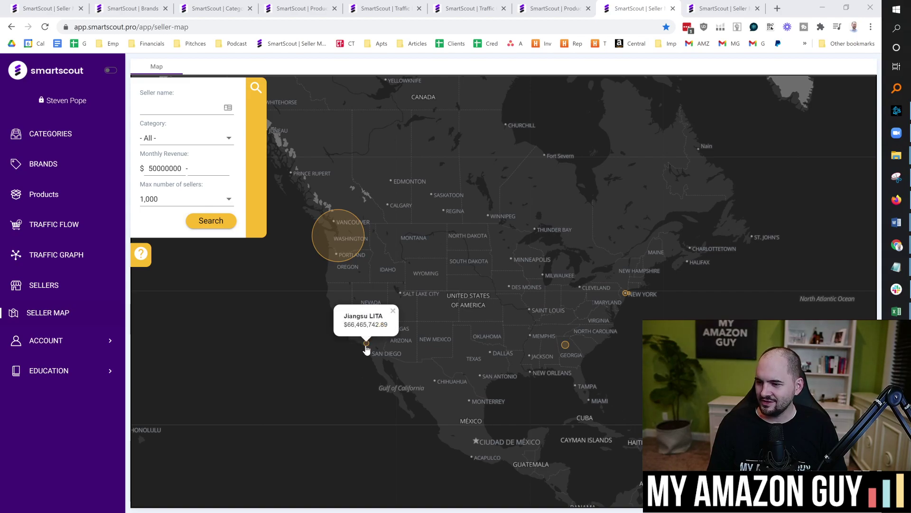
{"action": "left_click", "coordinate": [564, 344]}
{"action": "left_click", "coordinate": [598, 312]}
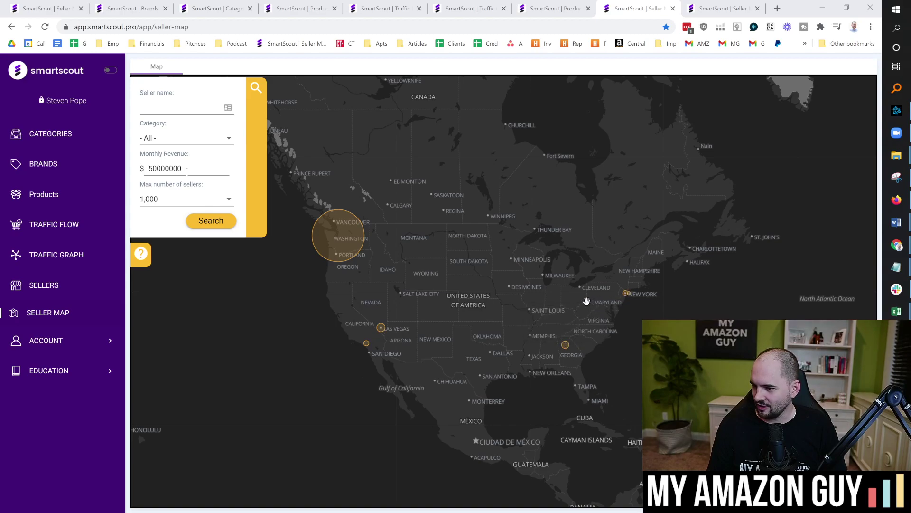
Check the names and revenues of the two neighbouring sellers in the New York and New Jersey area.
{"action": "scroll", "coordinate": [602, 300], "scroll_direction": "up", "scroll_amount": 2}
{"action": "left_click", "coordinate": [650, 286]}
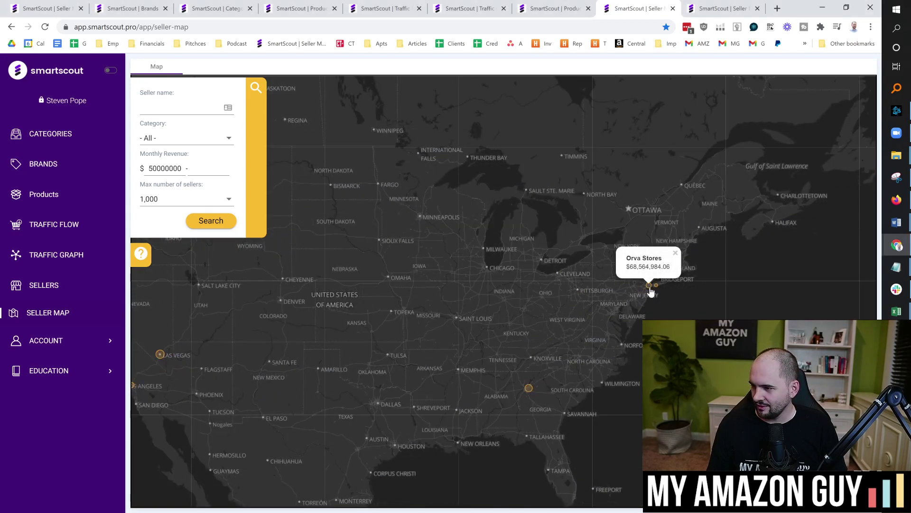
{"action": "left_click", "coordinate": [657, 285]}
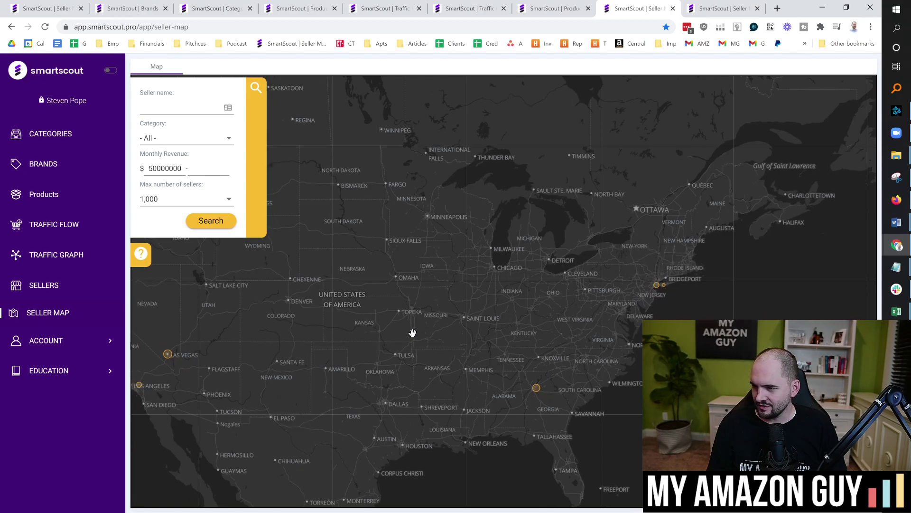
Return to the nationwide view and recheck the top sellers around Las Vegas, Georgia and Washington.
{"action": "scroll", "coordinate": [389, 367], "scroll_direction": "down", "scroll_amount": 2}
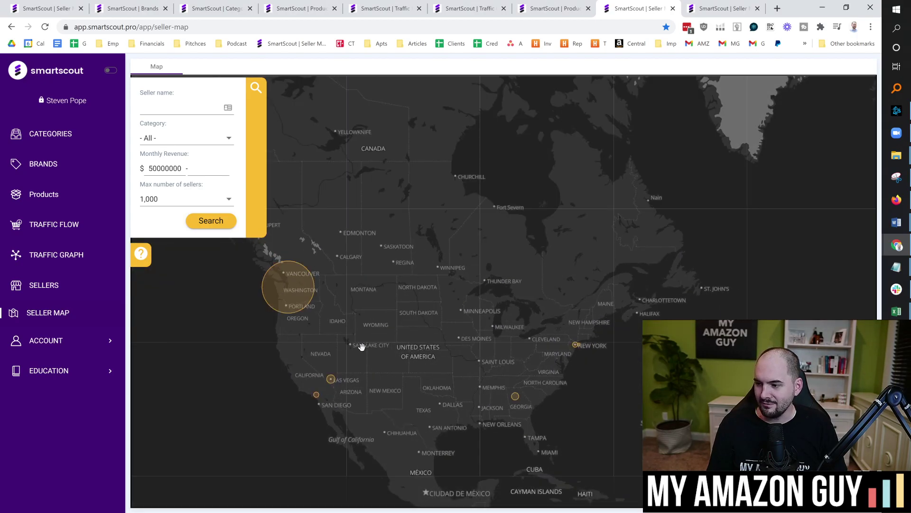
{"action": "left_click", "coordinate": [331, 381]}
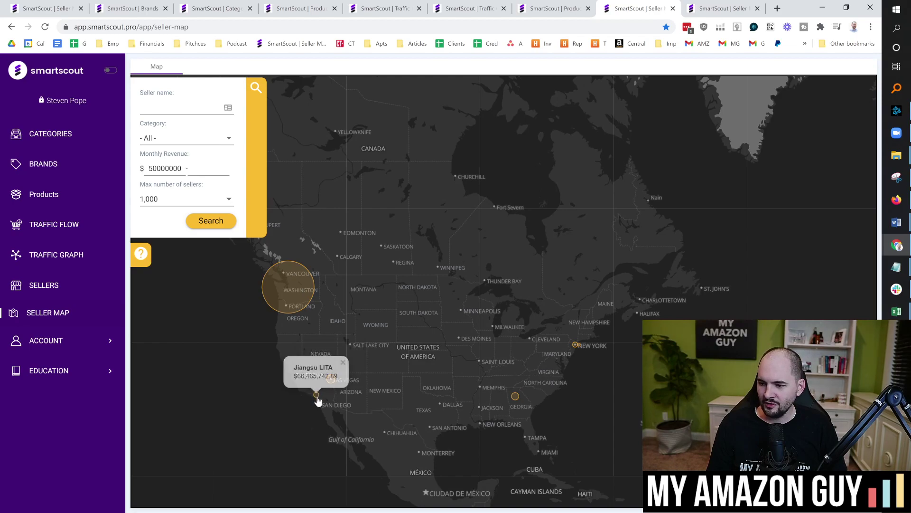
{"action": "left_click", "coordinate": [517, 397]}
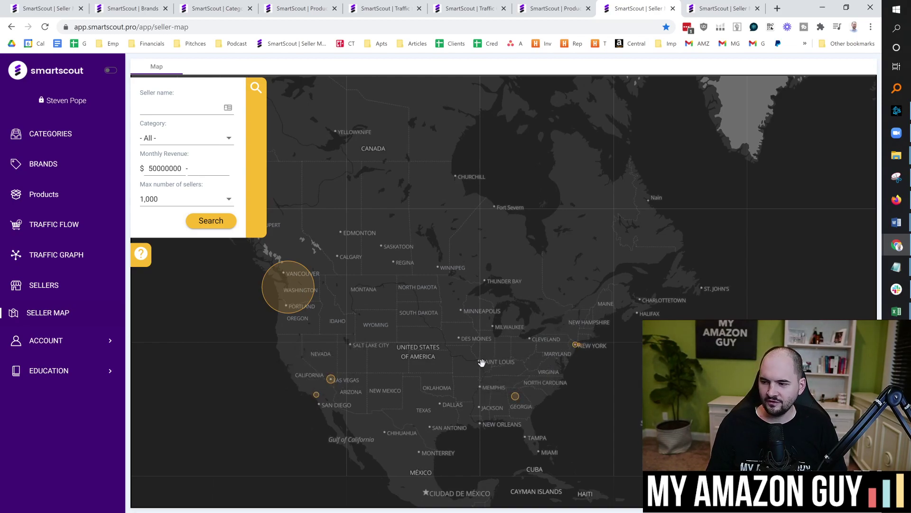
{"action": "left_click", "coordinate": [278, 291]}
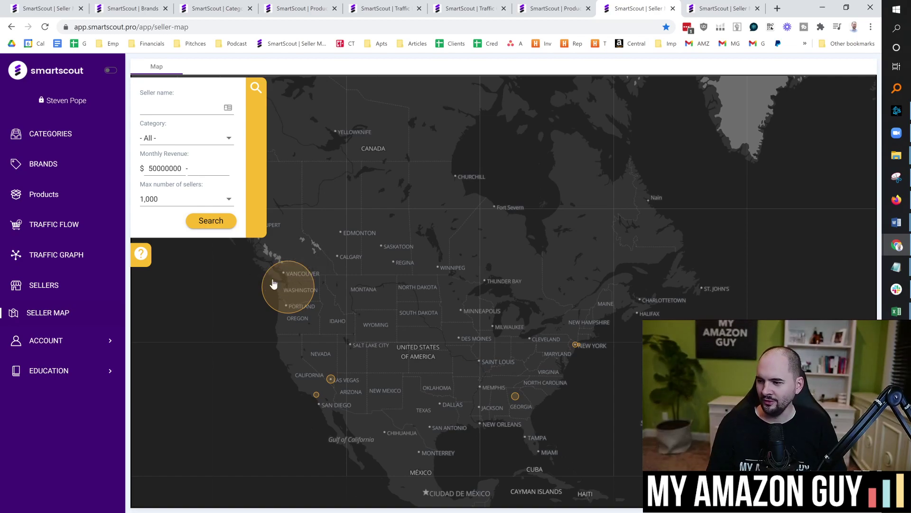
{"action": "left_click", "coordinate": [332, 379]}
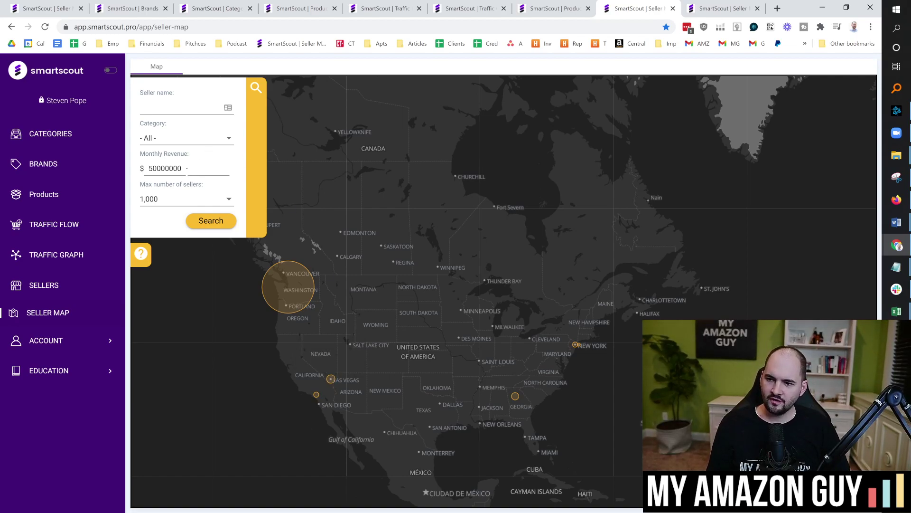
Search the map for sellers with a minimum monthly revenue of $40000000, and repeat the search with $30000000.
{"action": "double_click", "coordinate": [165, 169]}
{"action": "type", "text": "40000000"}
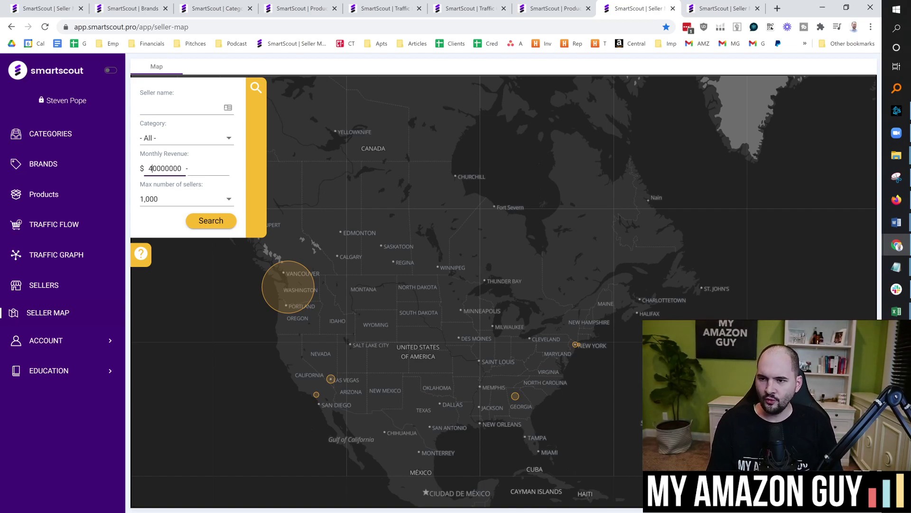
{"action": "left_click", "coordinate": [192, 224]}
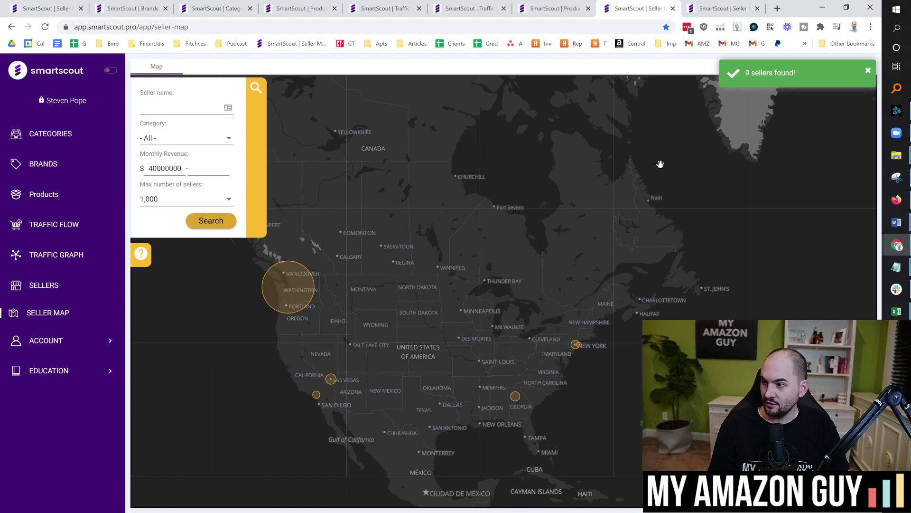
{"action": "left_click", "coordinate": [148, 168]}
{"action": "key", "text": "Delete"}
{"action": "type", "text": "3"}
{"action": "left_click", "coordinate": [201, 221]}
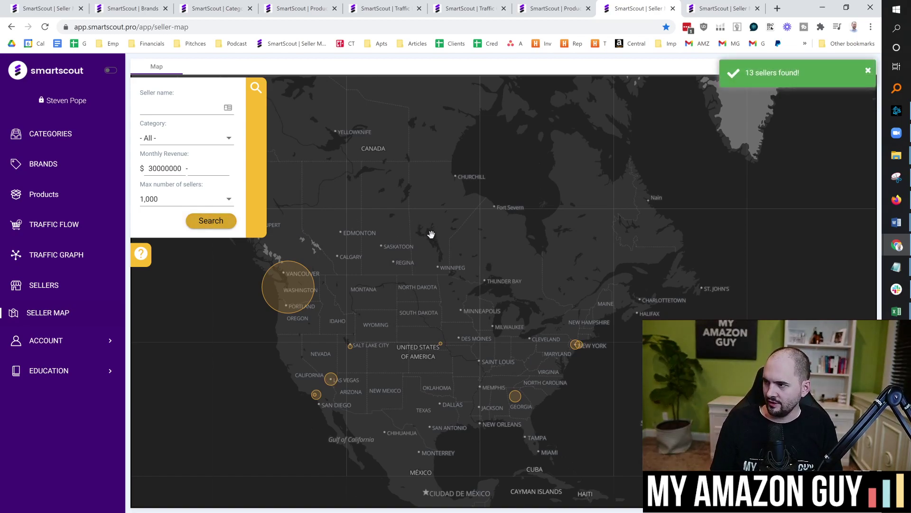
Repeat the seller search with the minimum monthly revenue lowered to $20000000 and to $10000000.
{"action": "left_click", "coordinate": [147, 170]}
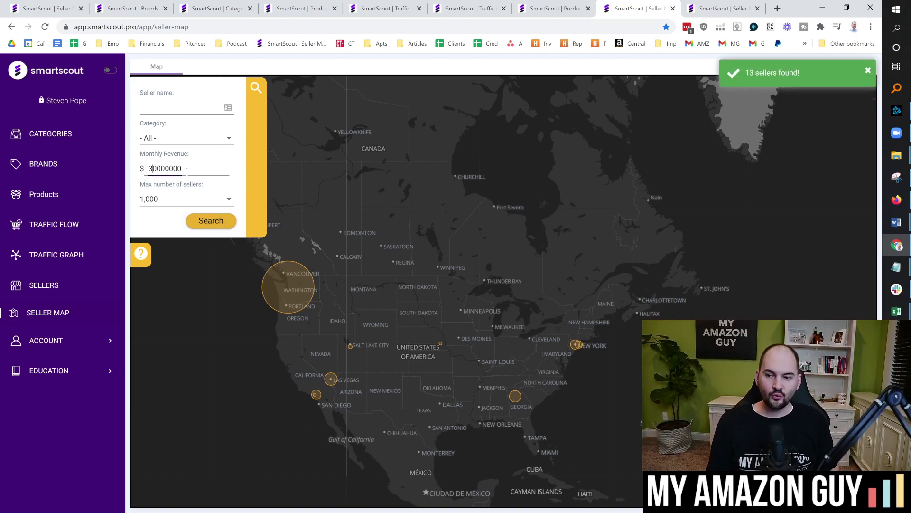
{"action": "key", "text": "Delete"}
{"action": "type", "text": "2"}
{"action": "left_click", "coordinate": [205, 219]}
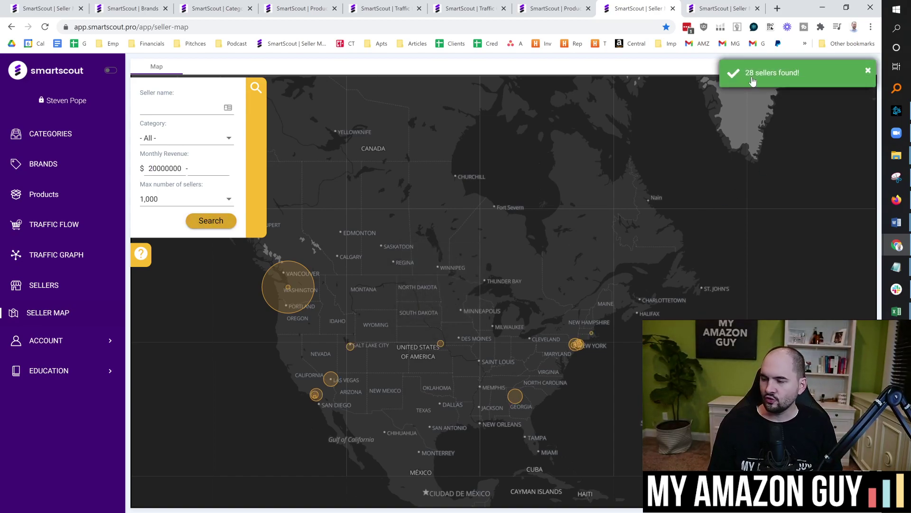
{"action": "left_click", "coordinate": [150, 169]}
{"action": "key", "text": "BackSpace"}
{"action": "type", "text": "1"}
{"action": "left_click", "coordinate": [209, 221]}
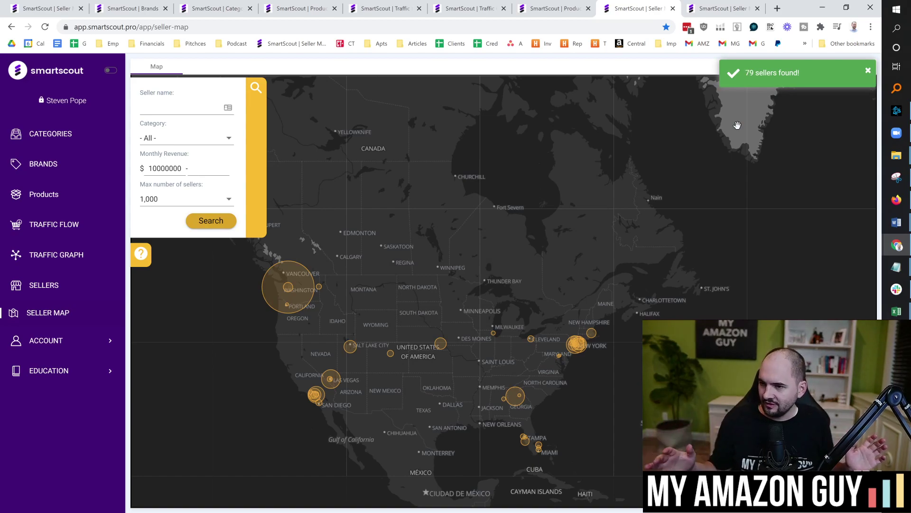
Run the seller search with a minimum monthly revenue of $8000000, and again with $5000000.
{"action": "left_click", "coordinate": [148, 169]}
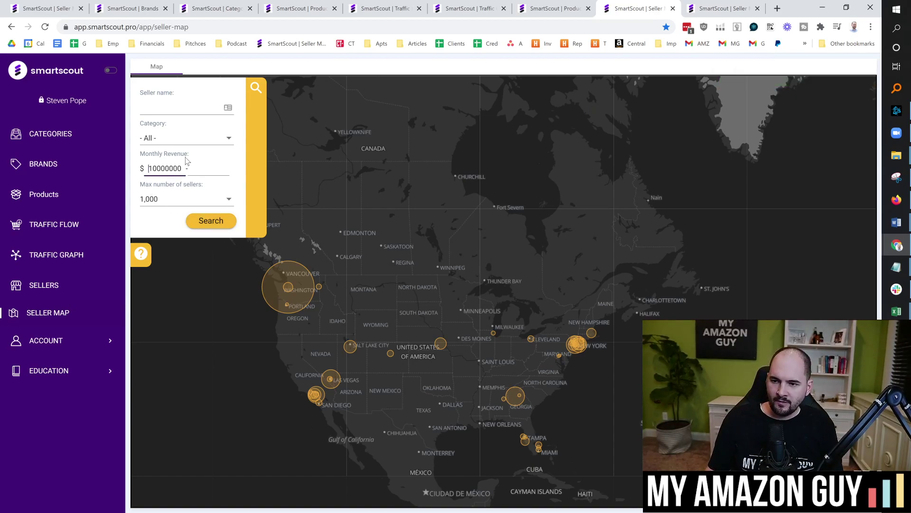
{"action": "key", "text": "Right"}
{"action": "key", "text": "BackSpace"}
{"action": "key", "text": "BackSpace"}
{"action": "type", "text": "8"}
{"action": "left_click", "coordinate": [205, 221]}
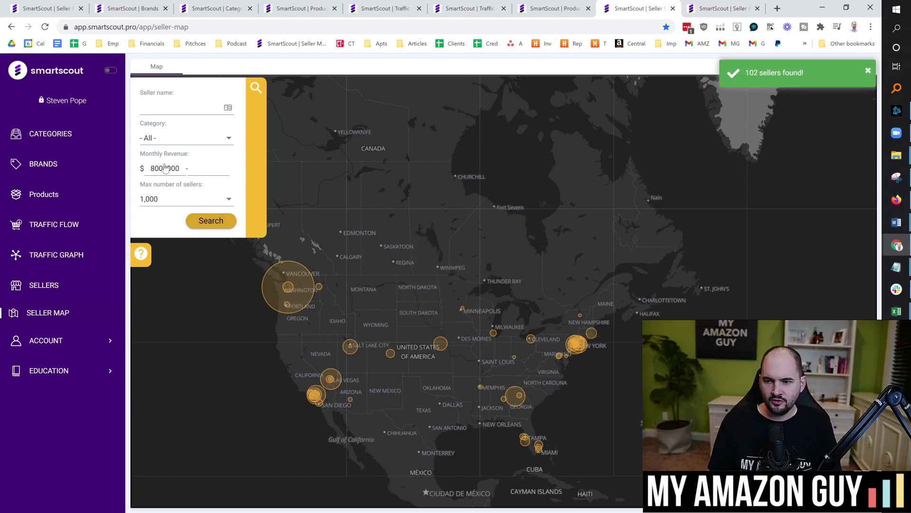
{"action": "left_click", "coordinate": [153, 168]}
{"action": "key", "text": "BackSpace"}
{"action": "type", "text": "5"}
{"action": "left_click", "coordinate": [189, 221]}
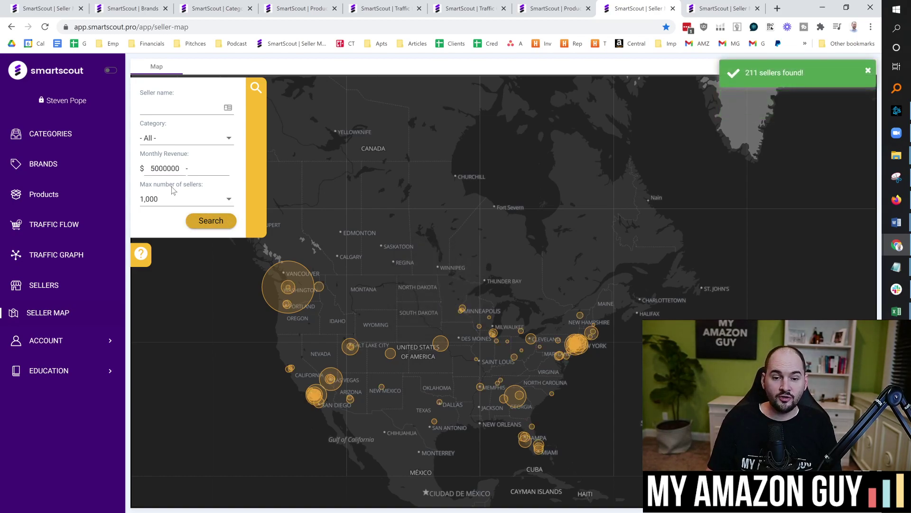
Run the seller search with a minimum monthly revenue of $2000000, and again with $1000000.
{"action": "left_click", "coordinate": [154, 169]}
{"action": "key", "text": "BackSpace"}
{"action": "type", "text": "2"}
{"action": "left_click", "coordinate": [208, 221]}
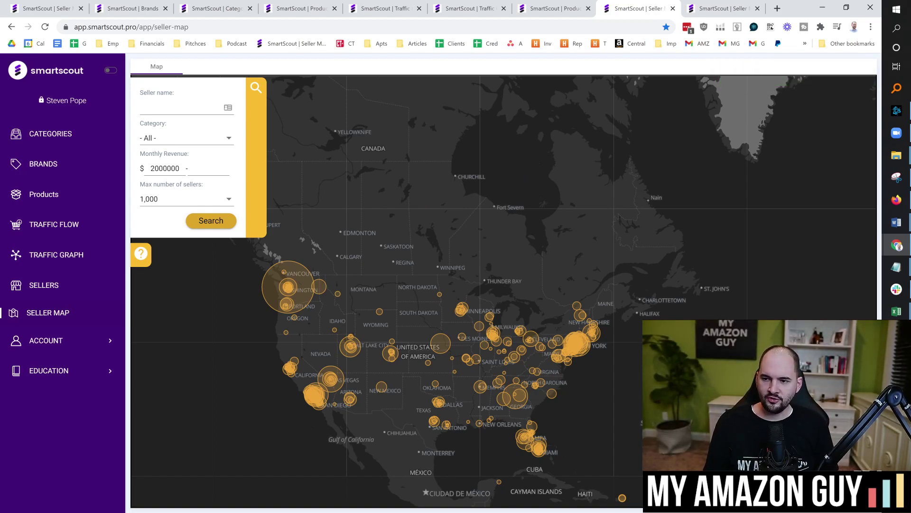
{"action": "left_click", "coordinate": [153, 168]}
{"action": "key", "text": "BackSpace"}
{"action": "type", "text": "1"}
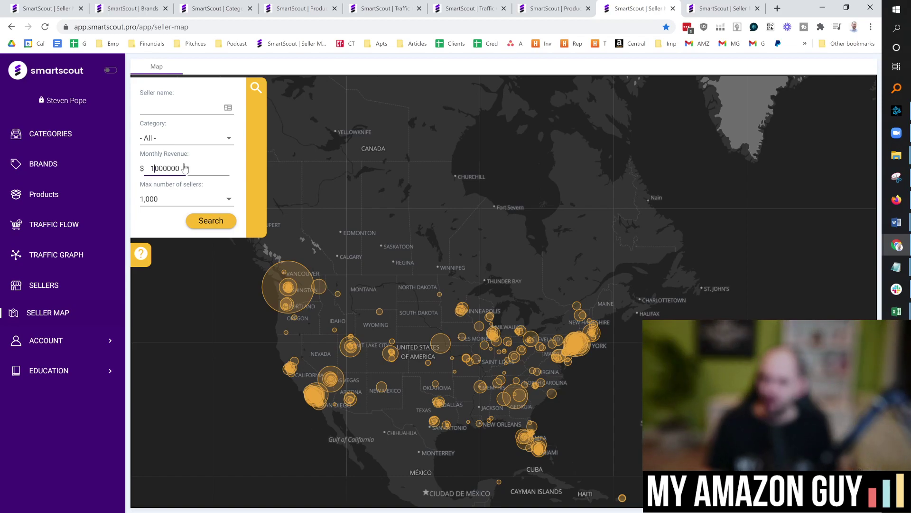
{"action": "left_click", "coordinate": [220, 221]}
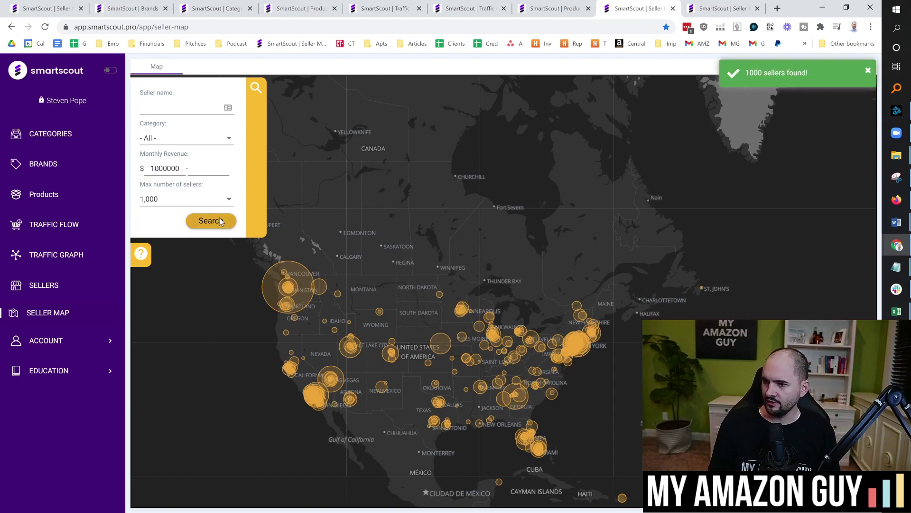
Change the maximum number of sellers for the map and rerun the search.
{"action": "left_click", "coordinate": [185, 199]}
{"action": "left_click", "coordinate": [178, 220]}
{"action": "left_click", "coordinate": [216, 221]}
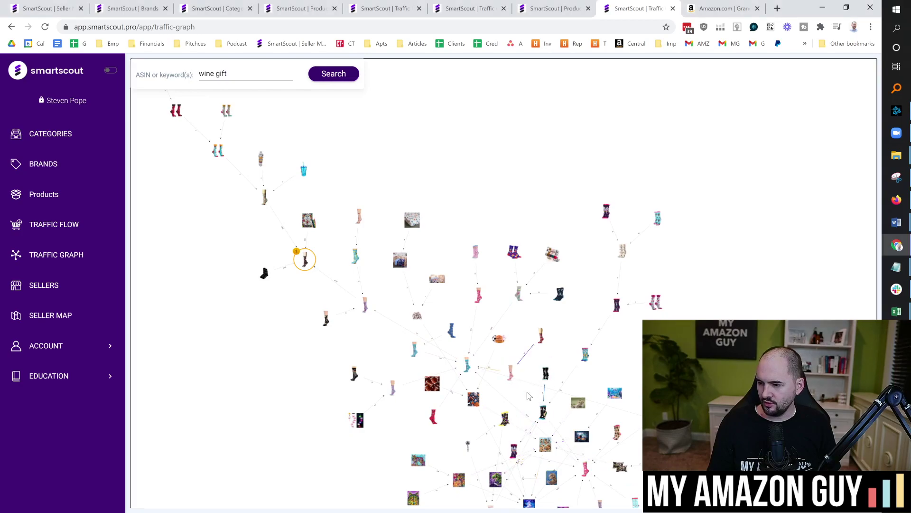
Open the Dawhud Direct dinosaur product's details in the wine gift traffic graph and trace its links to the neighbouring dinosaur and unicorn products.
{"action": "left_click", "coordinate": [545, 444]}
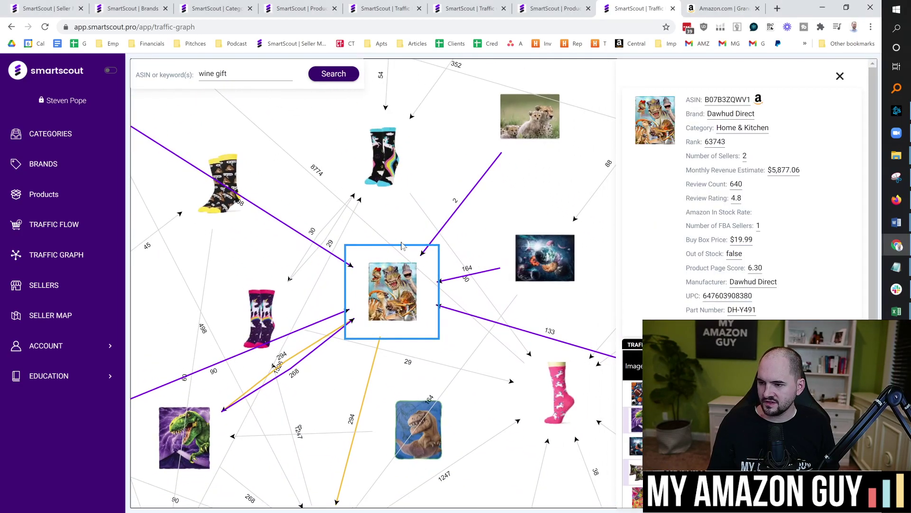
{"action": "mouse_move", "coordinate": [407, 288]}
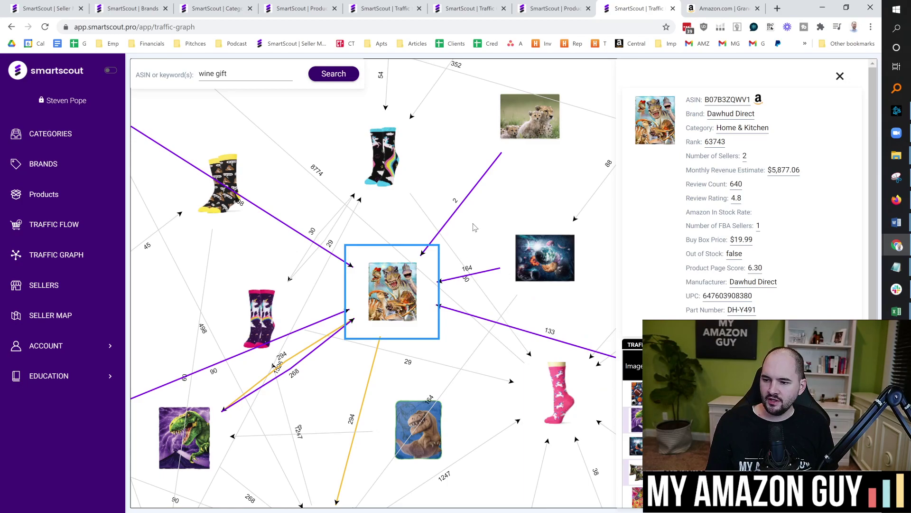
{"action": "mouse_move", "coordinate": [412, 325]}
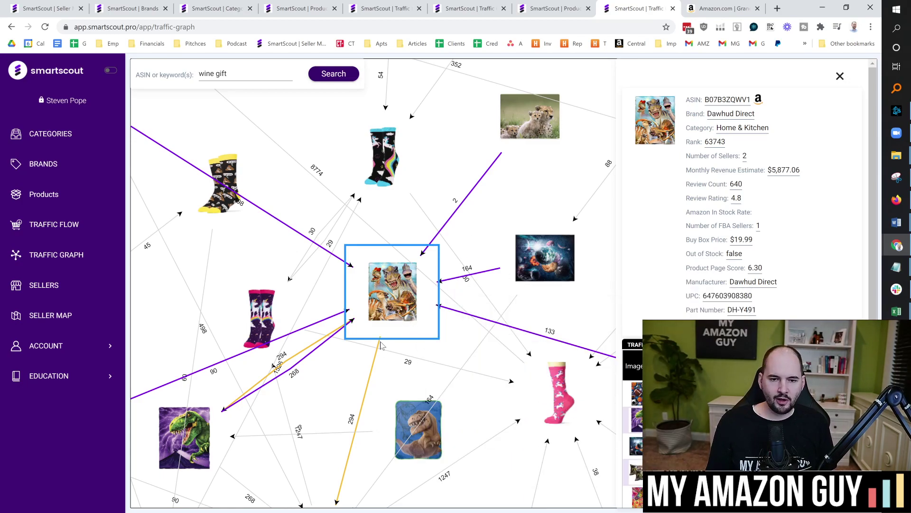
{"action": "left_click_drag", "start_coordinate": [344, 383], "coordinate": [433, 270]}
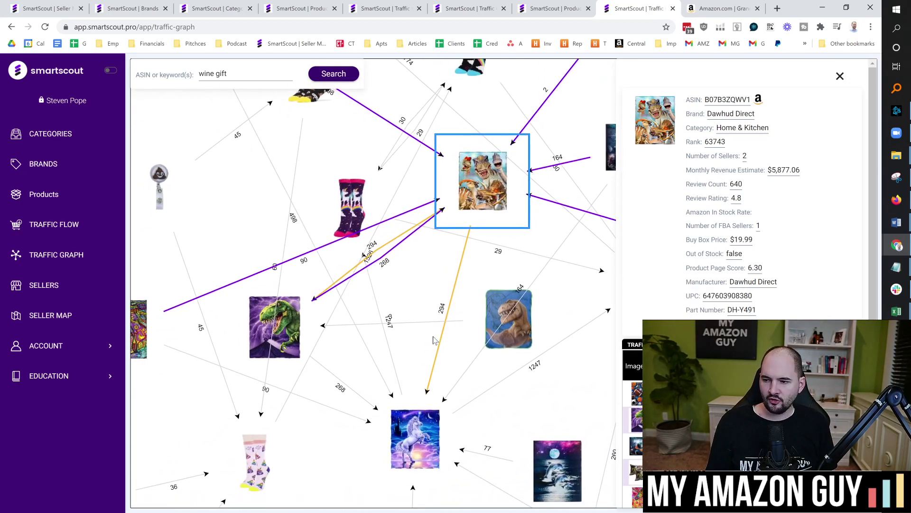
{"action": "mouse_move", "coordinate": [296, 332]}
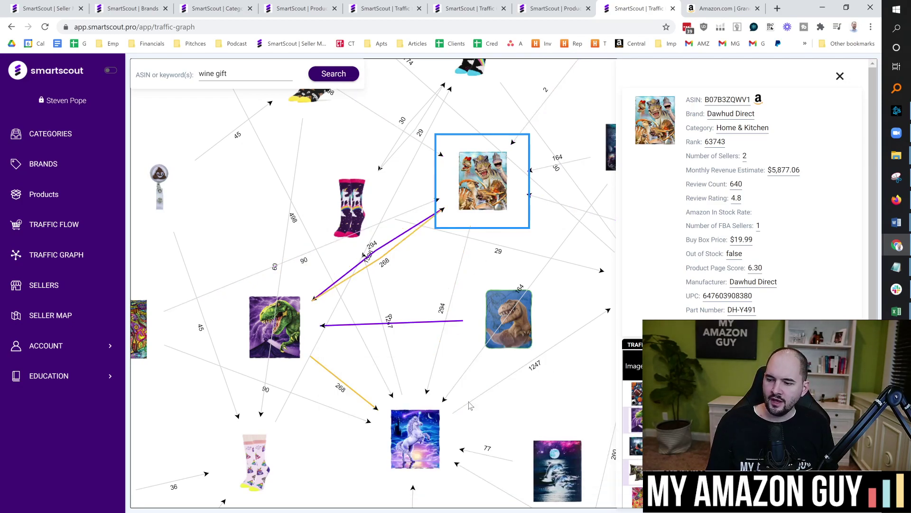
{"action": "mouse_move", "coordinate": [425, 426]}
{"action": "mouse_move", "coordinate": [486, 180]}
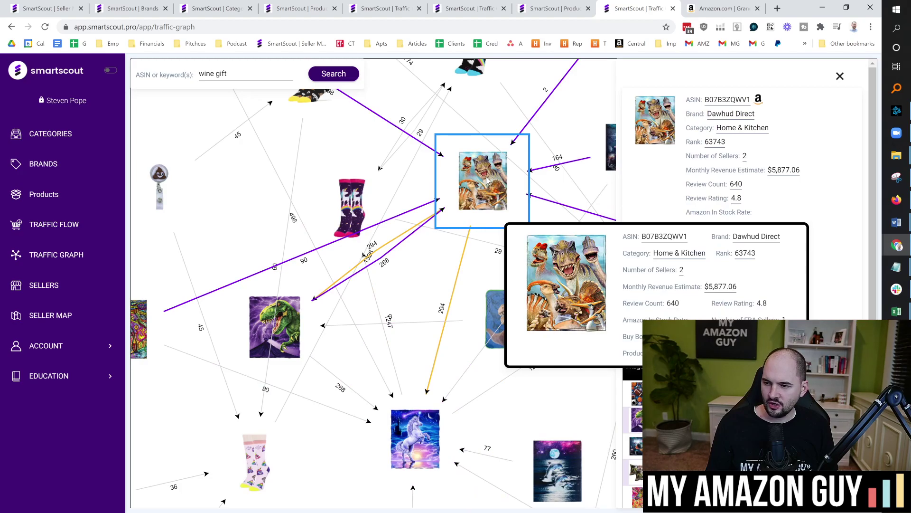
Examine the wider set of products feeding traffic to the dinosaur product, including the sports ball and sock listings.
{"action": "scroll", "coordinate": [485, 186], "scroll_direction": "down", "scroll_amount": 5}
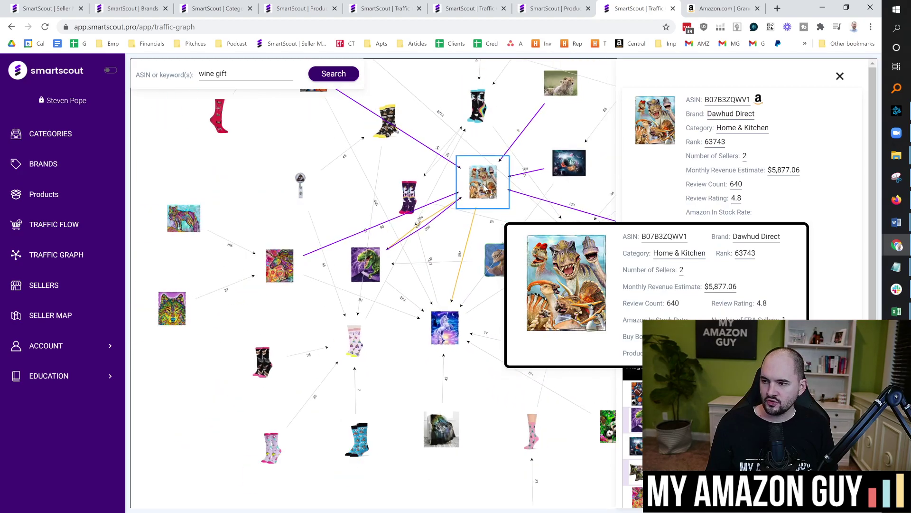
{"action": "left_click_drag", "start_coordinate": [487, 147], "coordinate": [416, 200]}
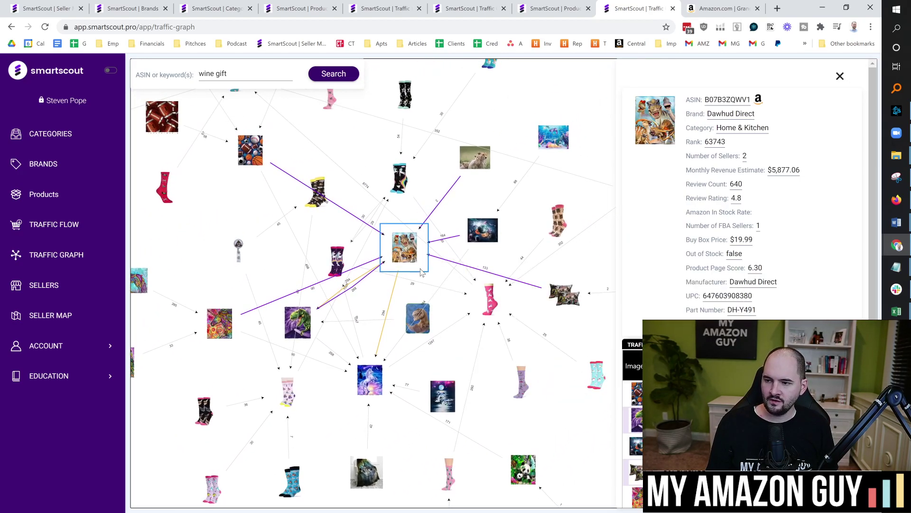
{"action": "mouse_move", "coordinate": [238, 167]}
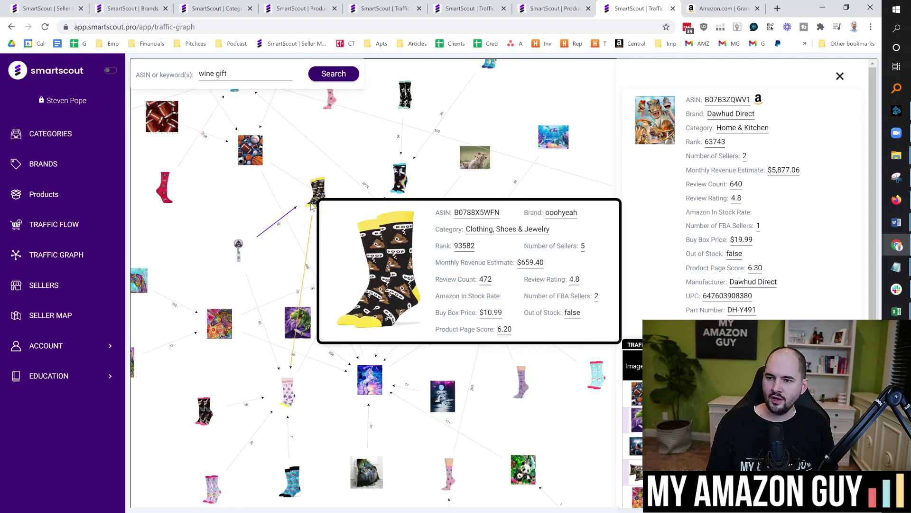
{"action": "mouse_move", "coordinate": [388, 243]}
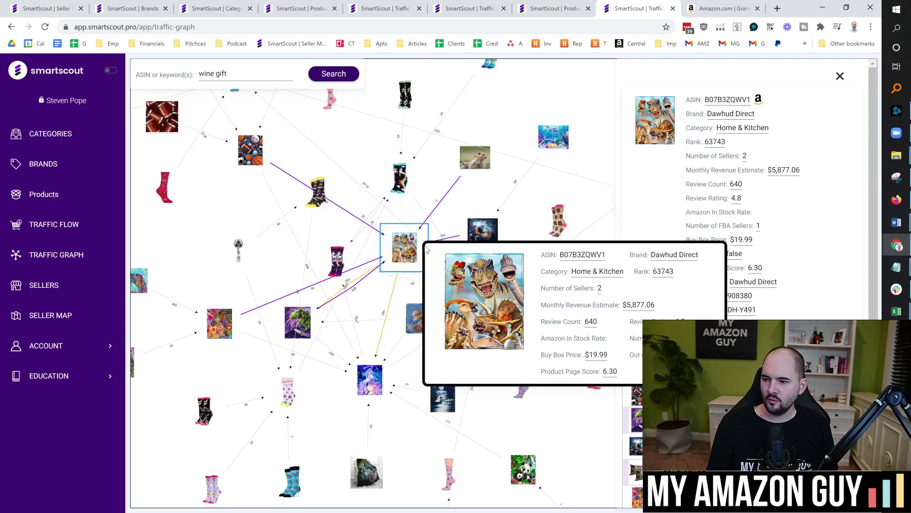
{"action": "mouse_move", "coordinate": [484, 171]}
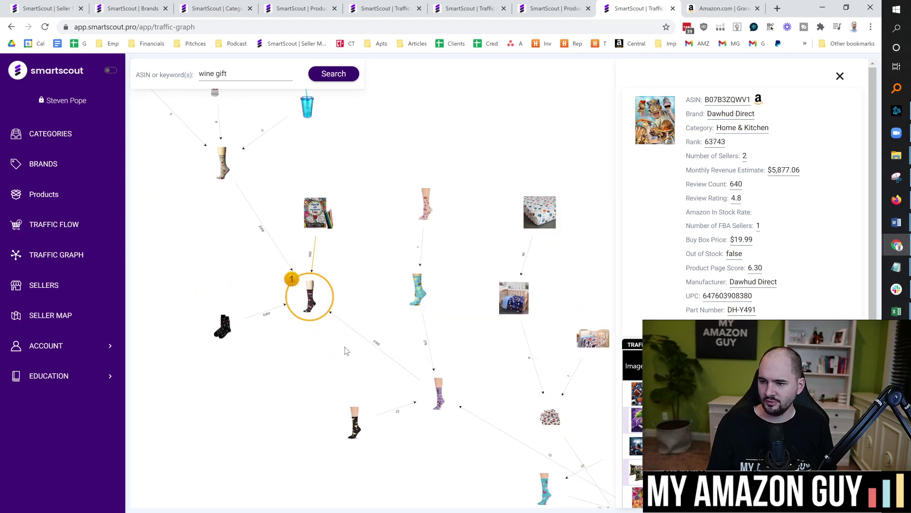
Examine the wine gift graph around the top-ranked sock, the crib bedding product and the denser cluster of linked socks and blankets.
{"action": "mouse_move", "coordinate": [264, 259]}
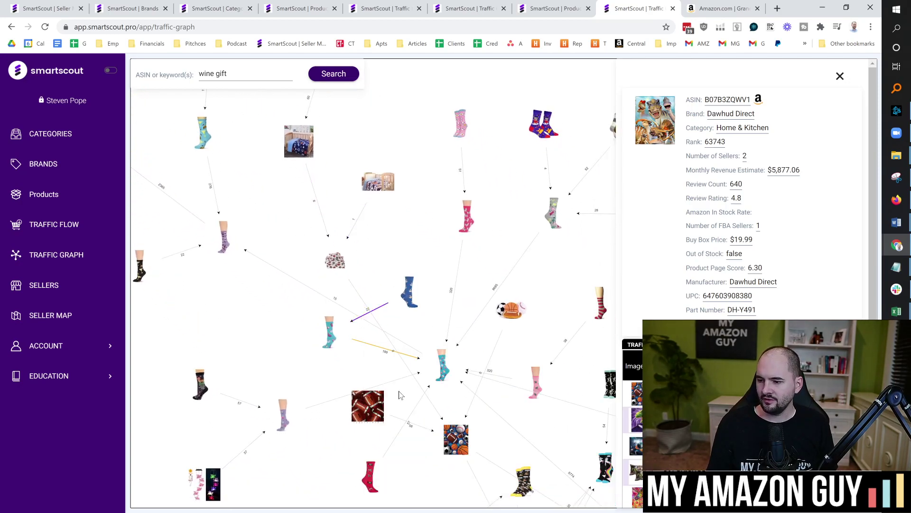
{"action": "mouse_move", "coordinate": [304, 147]}
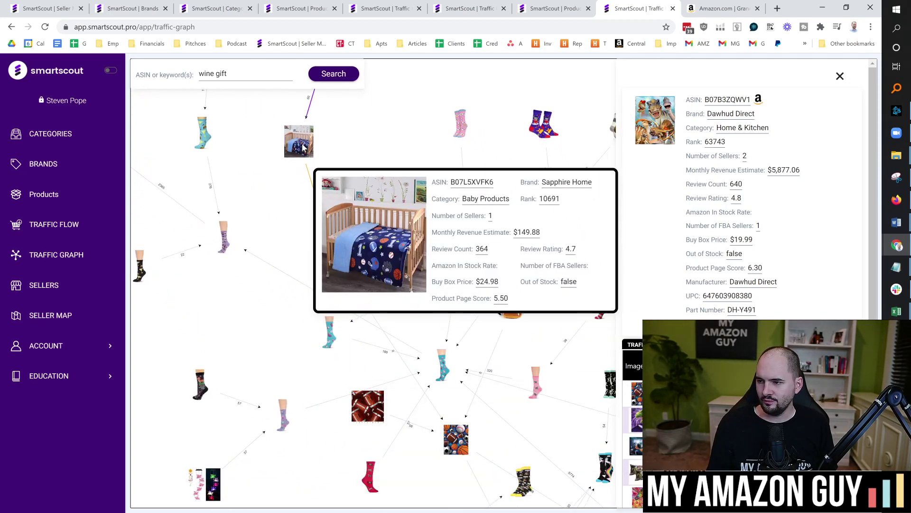
{"action": "mouse_move", "coordinate": [360, 238]}
{"action": "scroll", "coordinate": [401, 355], "scroll_direction": "down", "scroll_amount": 5}
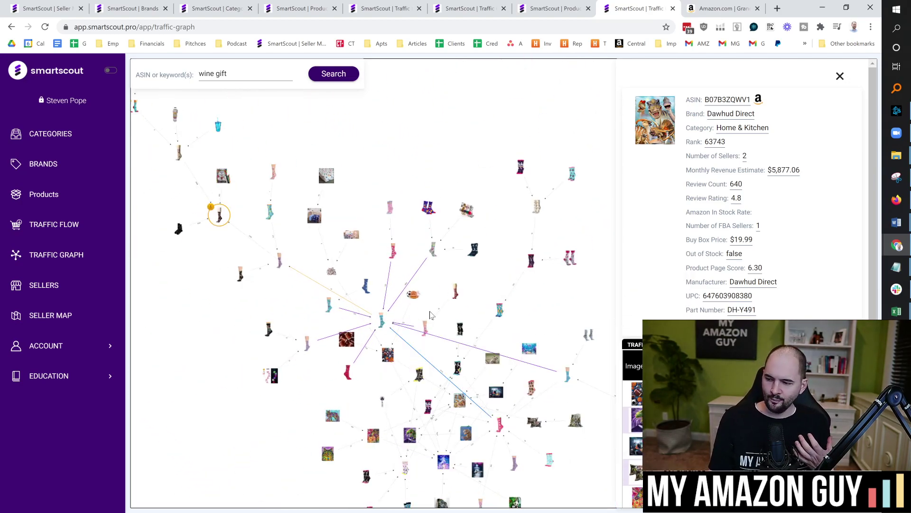
{"action": "scroll", "coordinate": [452, 309], "scroll_direction": "up", "scroll_amount": 1}
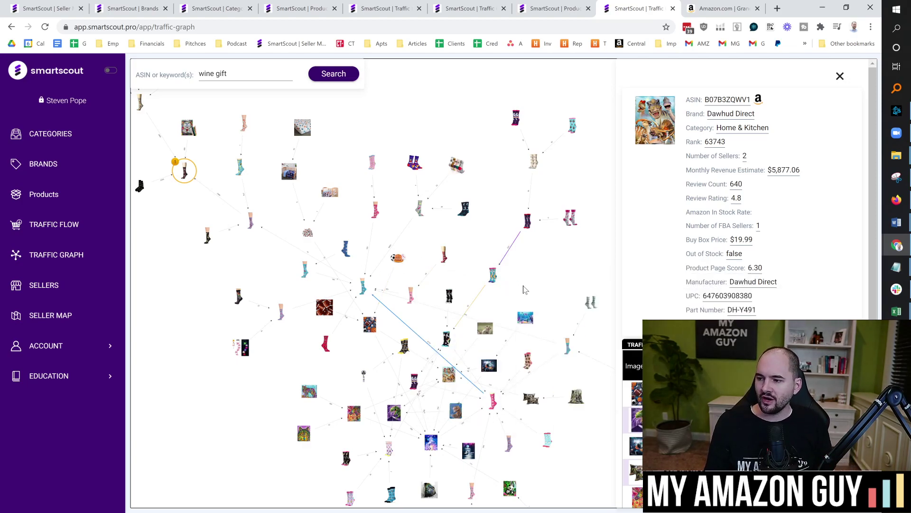
{"action": "scroll", "coordinate": [546, 280], "scroll_direction": "up", "scroll_amount": 1}
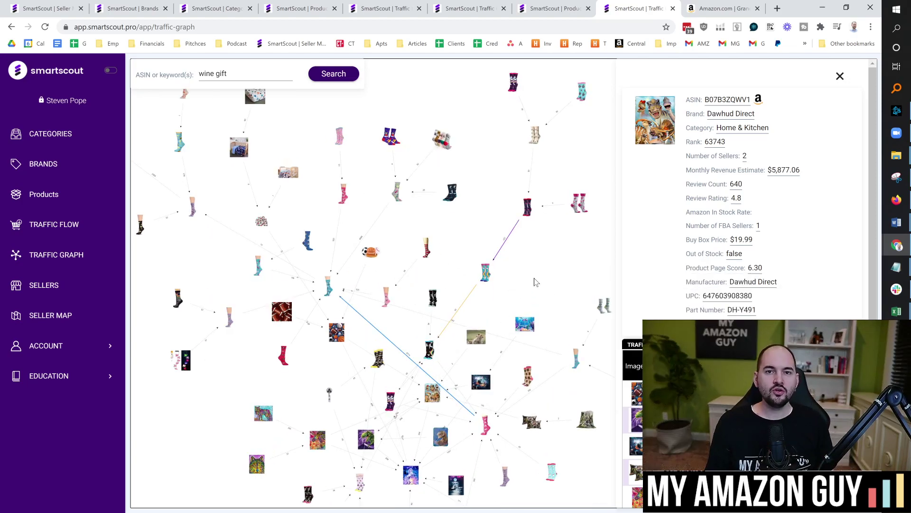
{"action": "scroll", "coordinate": [529, 304], "scroll_direction": "up", "scroll_amount": 1}
{"action": "scroll", "coordinate": [475, 319], "scroll_direction": "up", "scroll_amount": 2}
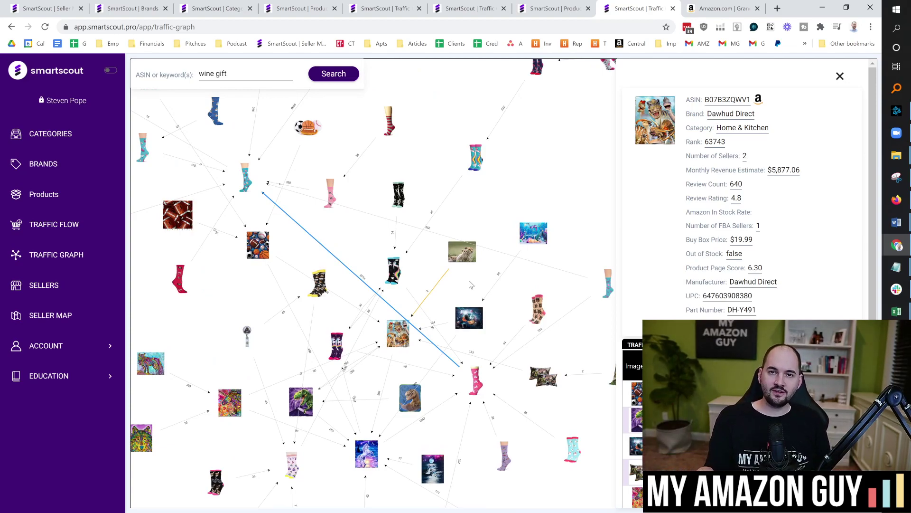
{"action": "mouse_move", "coordinate": [150, 363]}
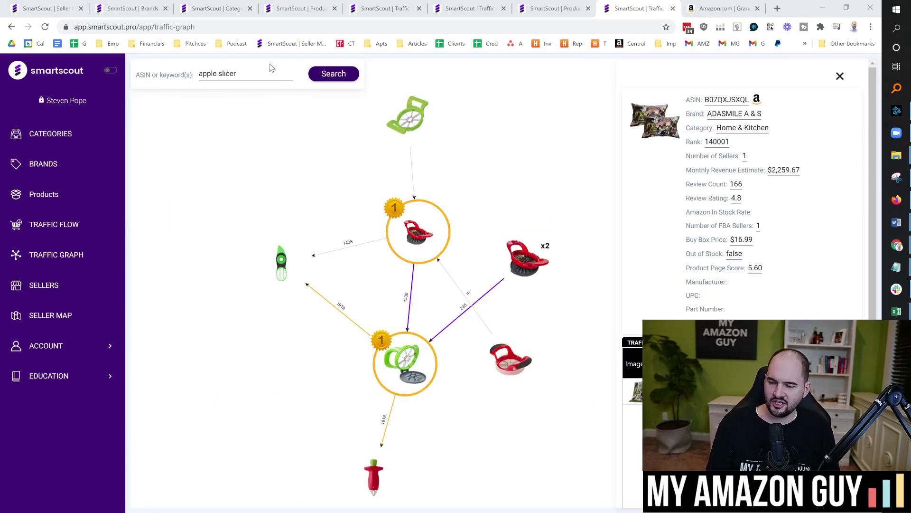
Inspect the traffic links between the top-ranked products and the corer in the apple slicer graph.
{"action": "mouse_move", "coordinate": [434, 338]}
{"action": "mouse_move", "coordinate": [419, 257]}
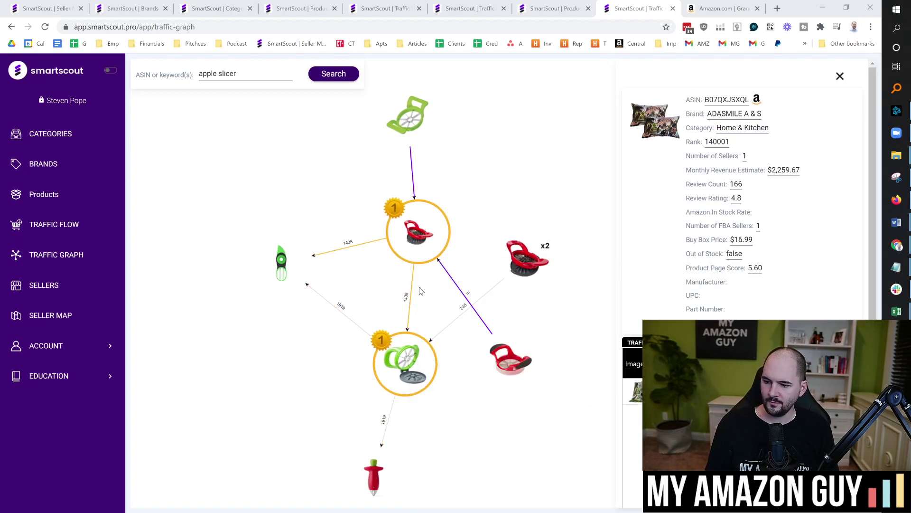
{"action": "mouse_move", "coordinate": [387, 471]}
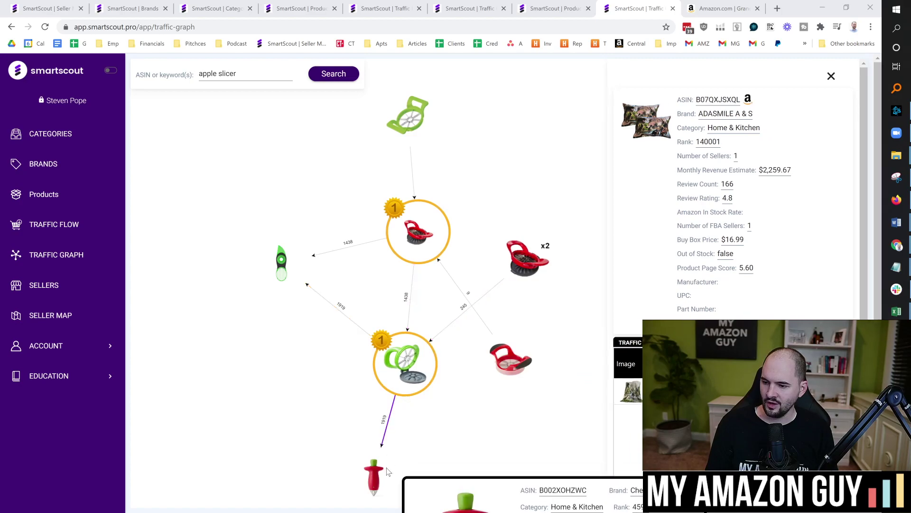
{"action": "scroll", "coordinate": [386, 433], "scroll_direction": "down", "scroll_amount": 3}
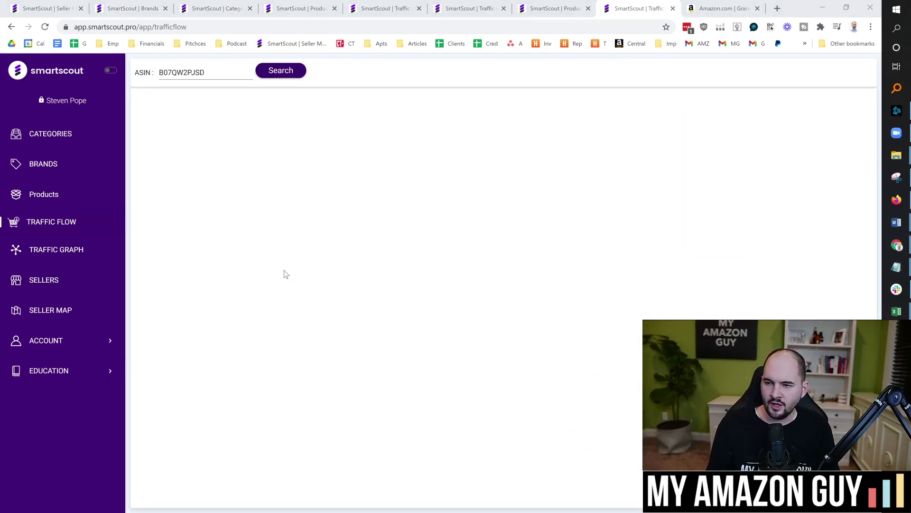
Search the traffic flow for ASIN B07QW2PJSD, and look through the Baby Products list on the products page.
{"action": "left_click", "coordinate": [288, 71]}
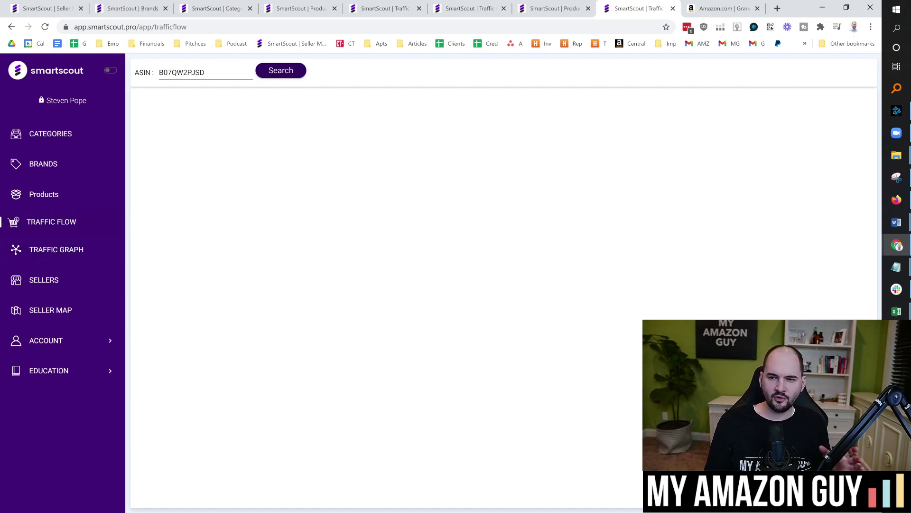
{"action": "key", "text": "alt+Left"}
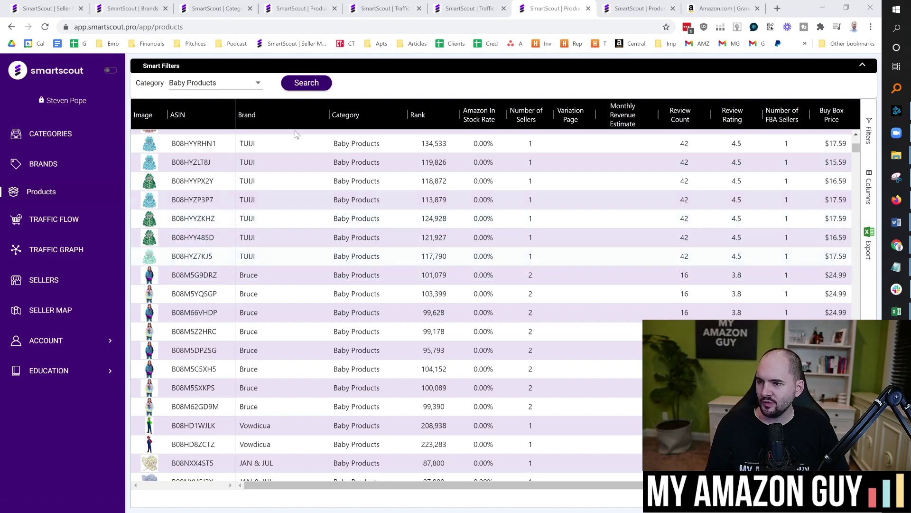
{"action": "left_click_drag", "start_coordinate": [374, 491], "coordinate": [291, 460]}
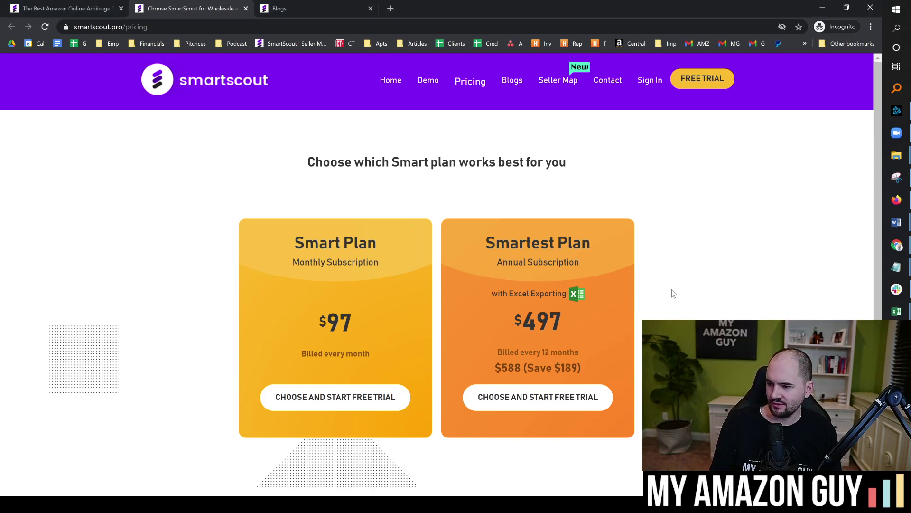
Open the SmartScout website's homepage and find the comparison table against Jungle Scout, Helium10 and Keepa.
{"action": "left_click", "coordinate": [52, 7]}
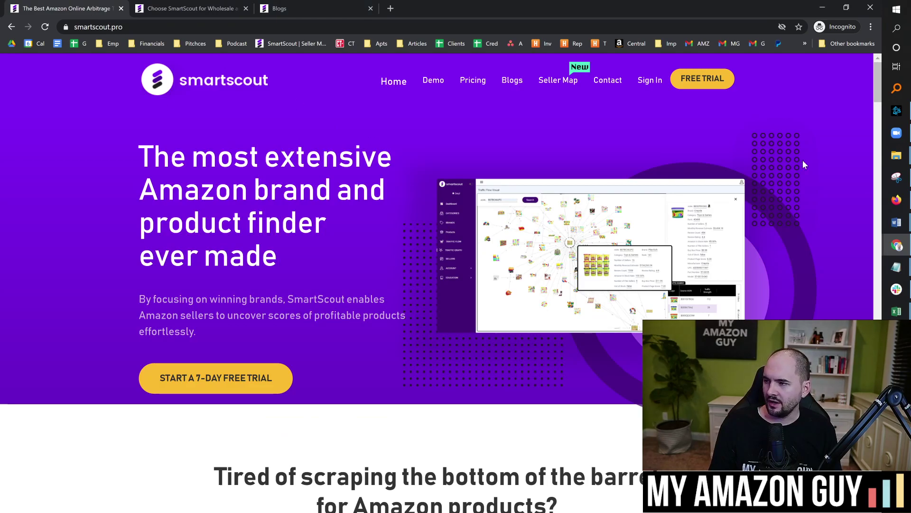
{"action": "left_click_drag", "start_coordinate": [877, 81], "coordinate": [887, 123]}
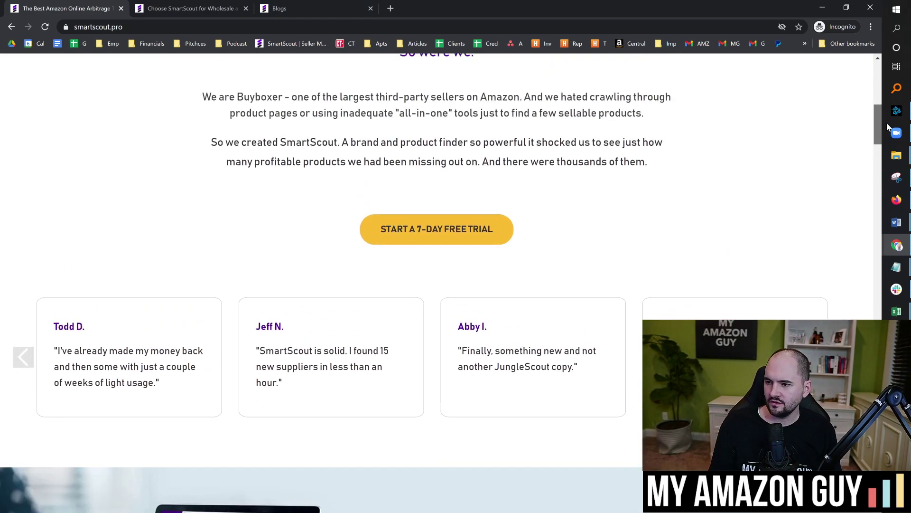
{"action": "scroll", "coordinate": [879, 138], "scroll_direction": "down", "scroll_amount": 1}
{"action": "left_click_drag", "start_coordinate": [879, 138], "coordinate": [905, 204]}
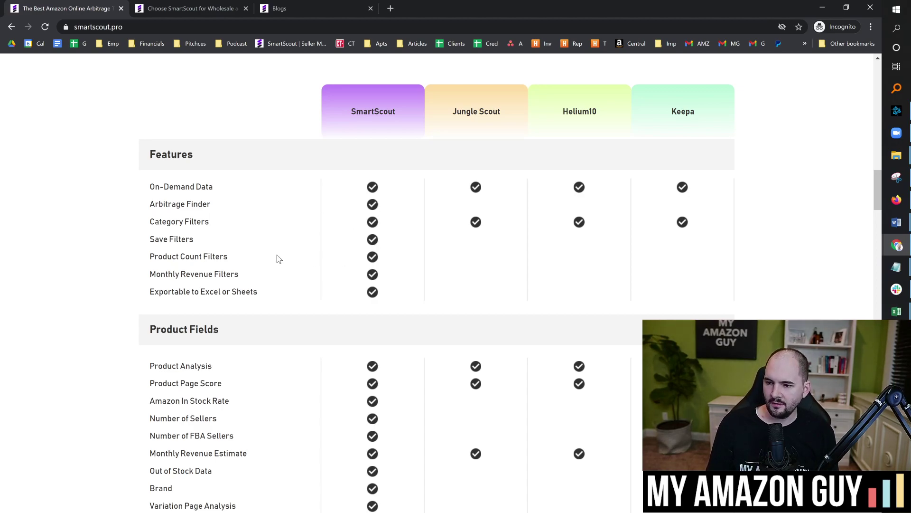
Compare the tools' coverage in the Features, Product Fields and Brand Fields sections of the comparison table.
{"action": "scroll", "coordinate": [266, 247], "scroll_direction": "down", "scroll_amount": 1}
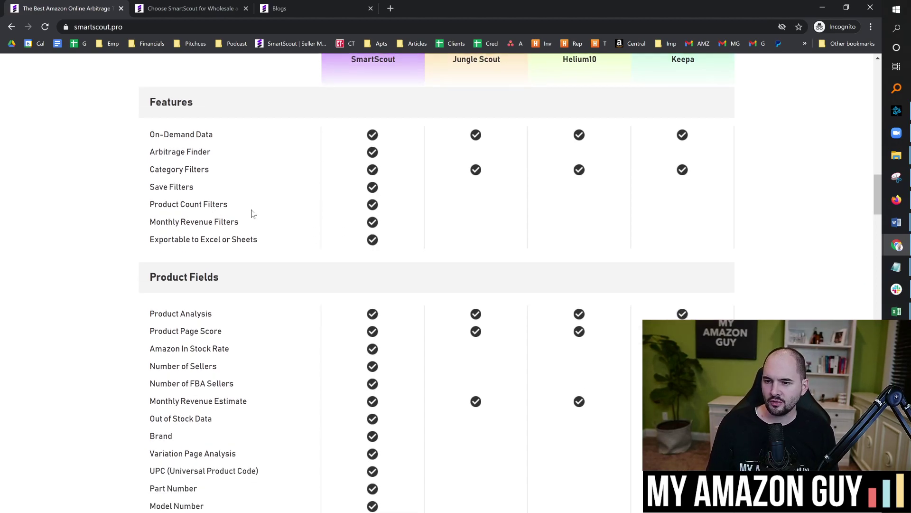
{"action": "scroll", "coordinate": [270, 220], "scroll_direction": "down", "scroll_amount": 1}
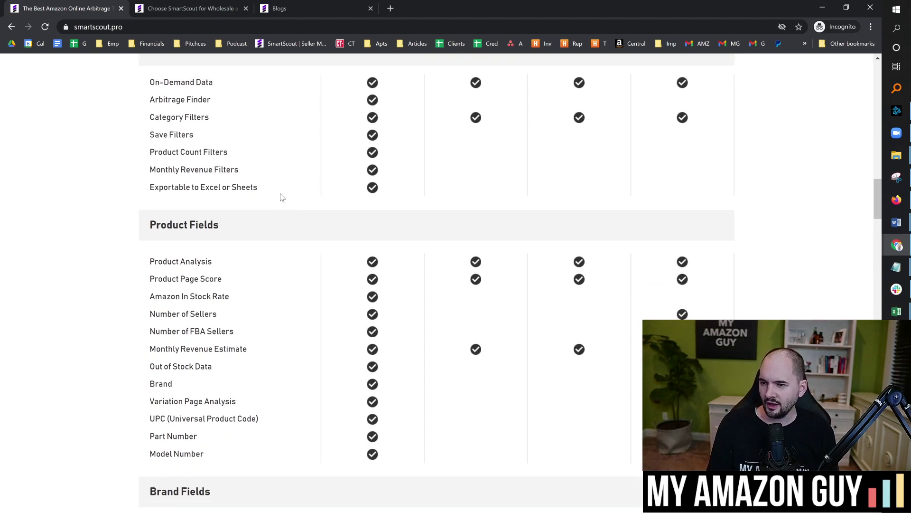
{"action": "scroll", "coordinate": [299, 225], "scroll_direction": "down", "scroll_amount": 2}
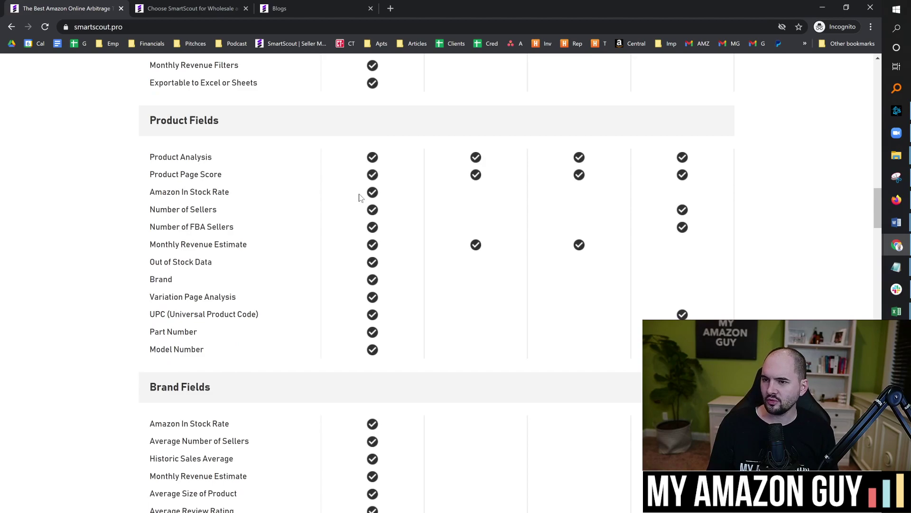
{"action": "scroll", "coordinate": [421, 198], "scroll_direction": "up", "scroll_amount": 1}
{"action": "scroll", "coordinate": [423, 209], "scroll_direction": "down", "scroll_amount": 5}
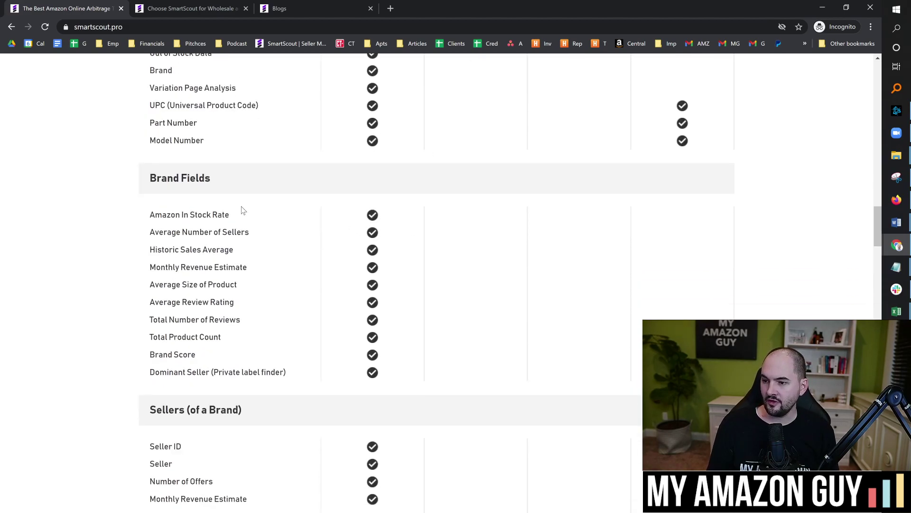
Examine the Brand Fields and Sellers (of a Brand) sections of the comparison table, highlighting each section's heading.
{"action": "left_click_drag", "start_coordinate": [212, 181], "coordinate": [151, 186]}
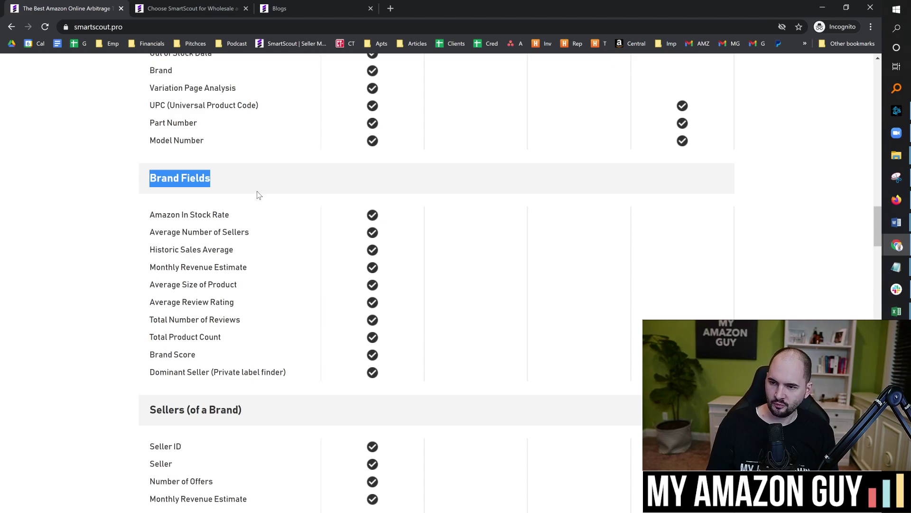
{"action": "left_click", "coordinate": [249, 218]}
{"action": "scroll", "coordinate": [237, 211], "scroll_direction": "down", "scroll_amount": 1}
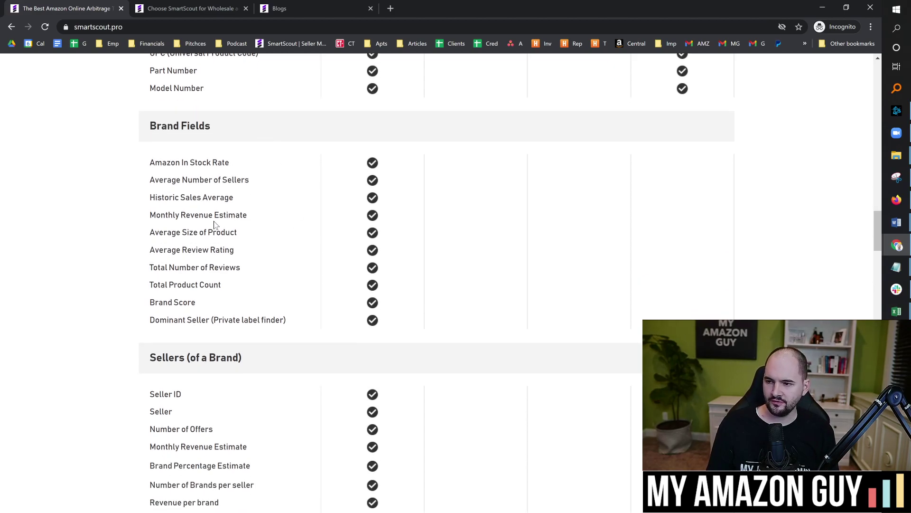
{"action": "scroll", "coordinate": [312, 261], "scroll_direction": "down", "scroll_amount": 3}
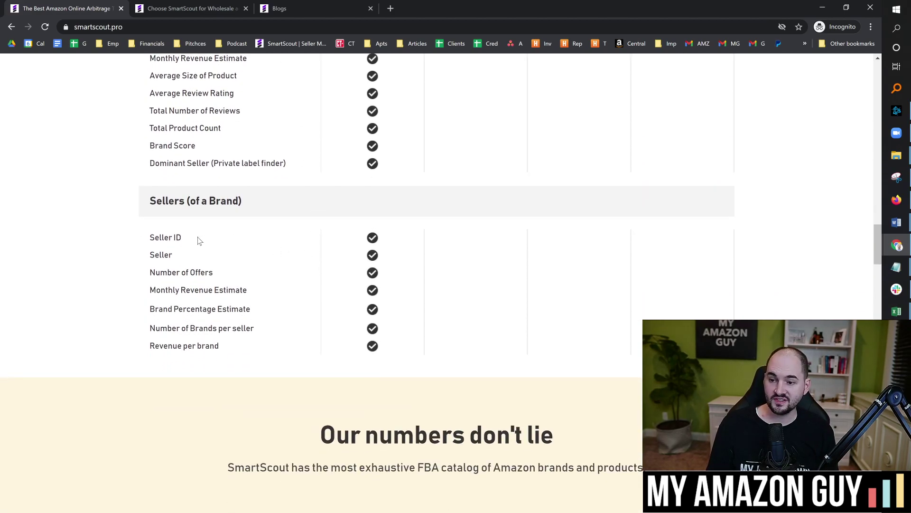
{"action": "left_click_drag", "start_coordinate": [241, 201], "coordinate": [177, 223]}
Recheck the competitors' coverage in the Features and Product Fields sections, and return to the beginning of the homepage.
{"action": "scroll", "coordinate": [252, 281], "scroll_direction": "up", "scroll_amount": 10}
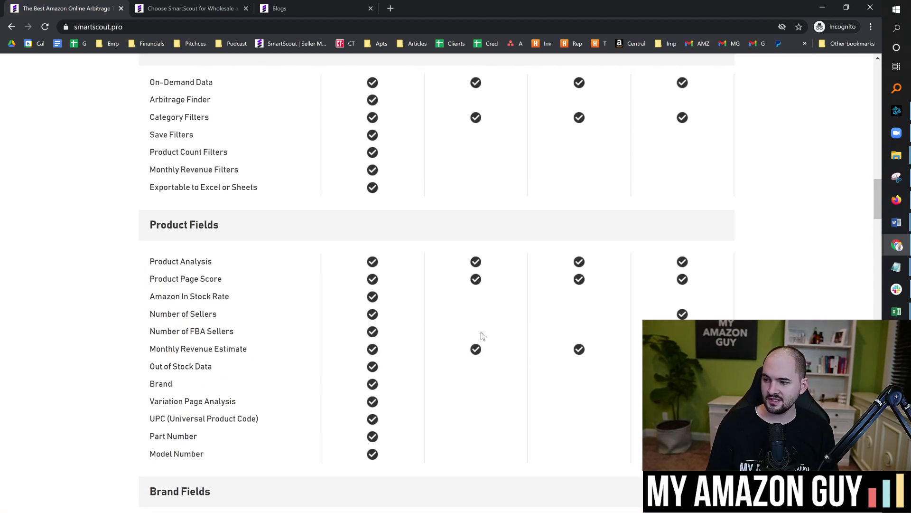
{"action": "scroll", "coordinate": [389, 349], "scroll_direction": "up", "scroll_amount": 3}
{"action": "scroll", "coordinate": [619, 273], "scroll_direction": "down", "scroll_amount": 4}
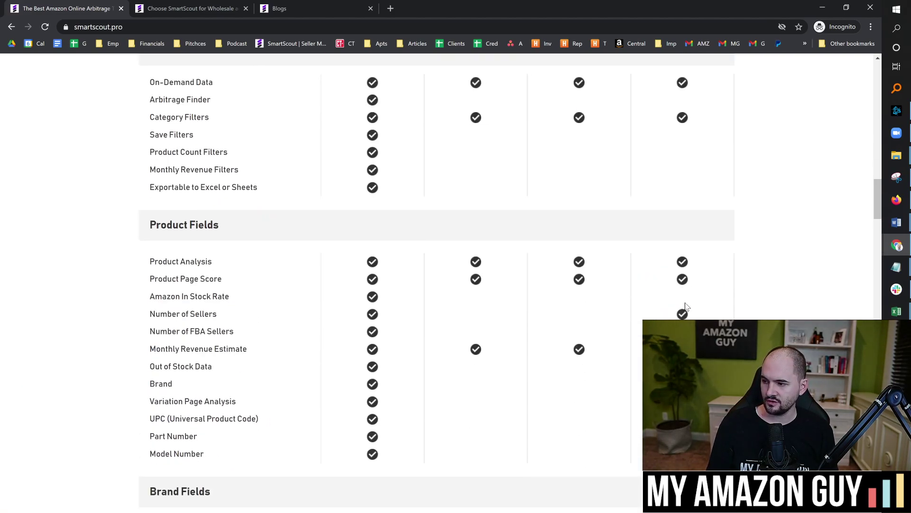
{"action": "scroll", "coordinate": [687, 301], "scroll_direction": "up", "scroll_amount": 4}
{"action": "scroll", "coordinate": [682, 300], "scroll_direction": "down", "scroll_amount": 3}
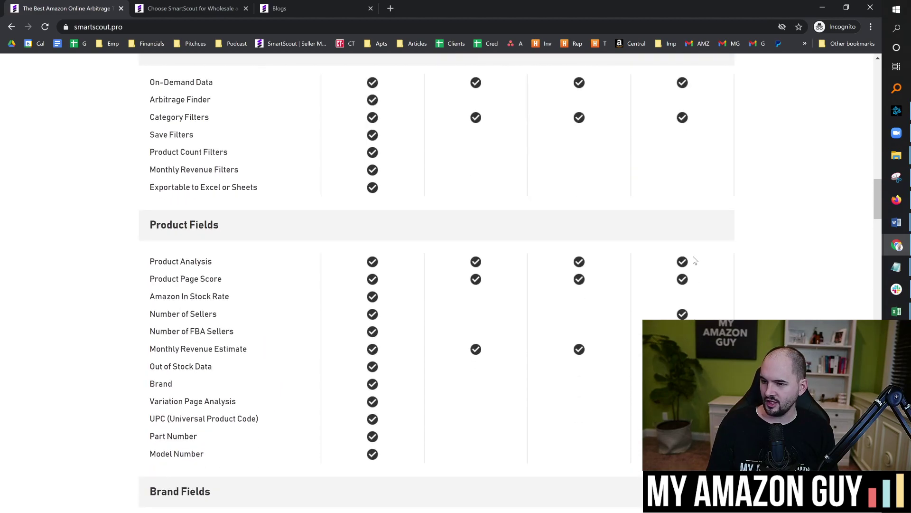
{"action": "left_click_drag", "start_coordinate": [879, 197], "coordinate": [891, 71]}
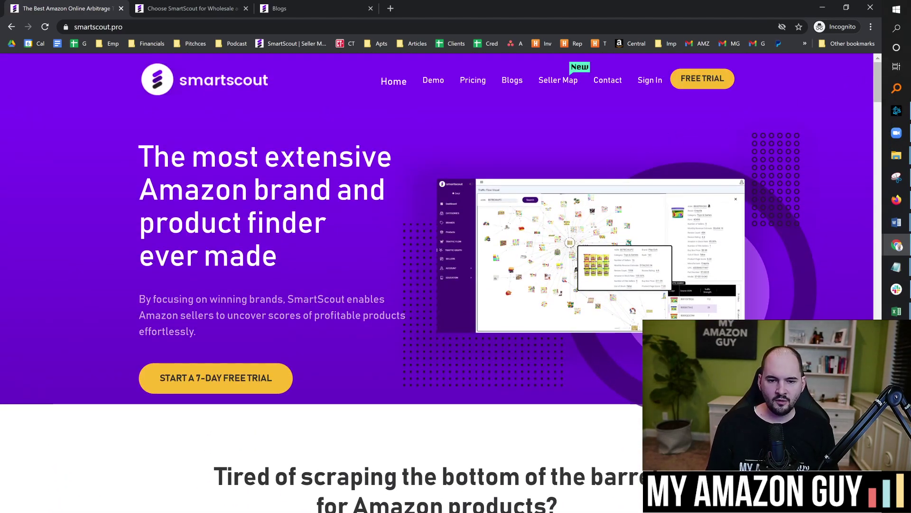